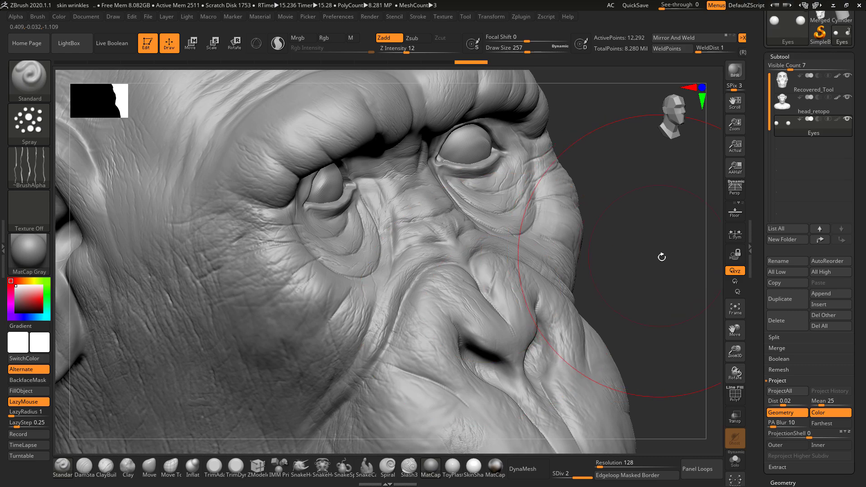
- Start importing a new brush alpha and browse to Storage (D:) > 3D resources > Zbrush Resources > Alpha
mouse_move(661, 257)
left_mouse_down()
mouse_move(685, 288)
mouse_move(632, 257)
mouse_move(652, 213)
mouse_move(617, 253)
left_mouse_up()
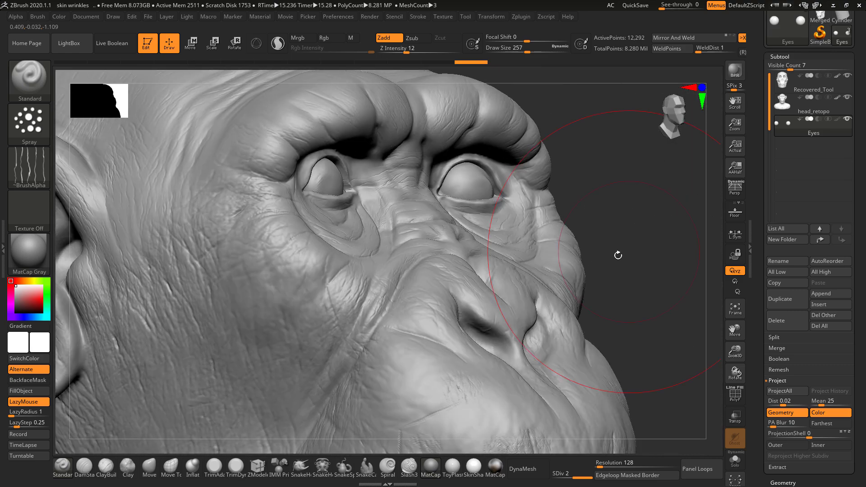
left_click_drag(629, 215, 613, 151, "alt")
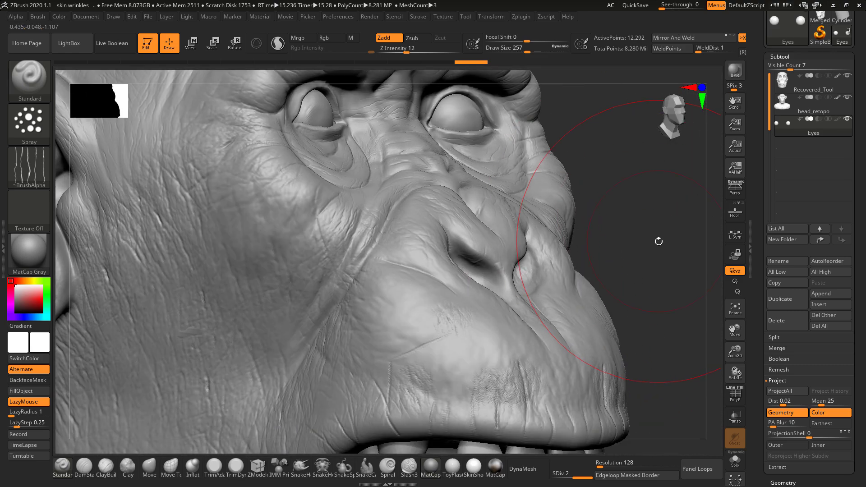
left_click_drag(659, 240, 635, 230, "alt")
left_click(30, 167)
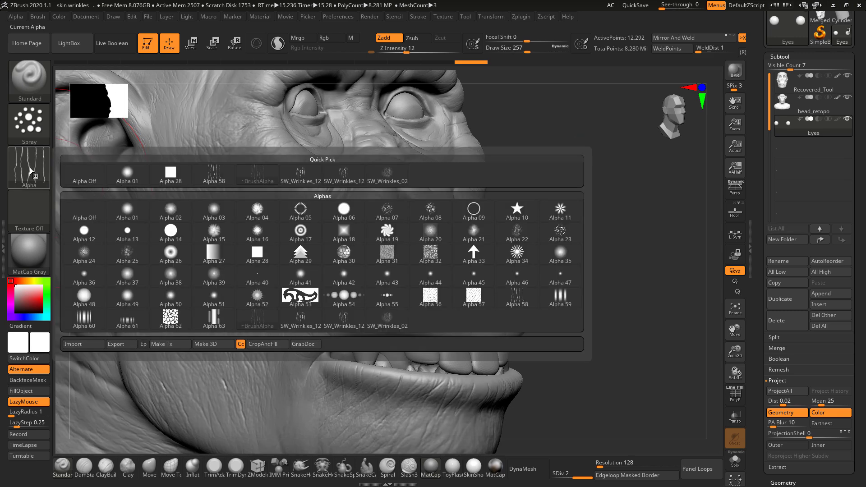
left_click(85, 343)
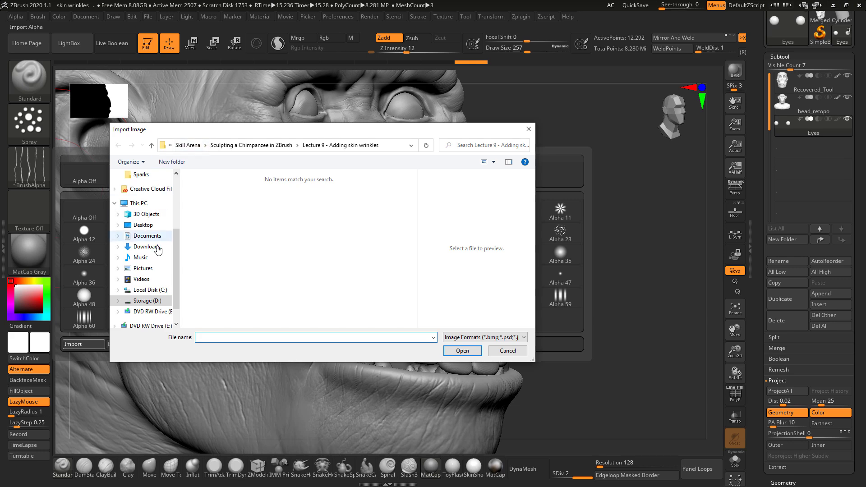
left_click(147, 301)
scroll(234, 264, "down", 2)
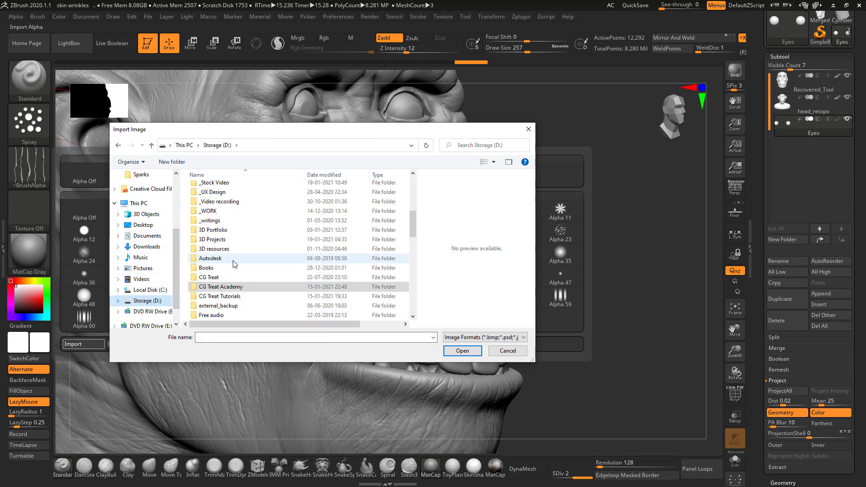
double_click(214, 248)
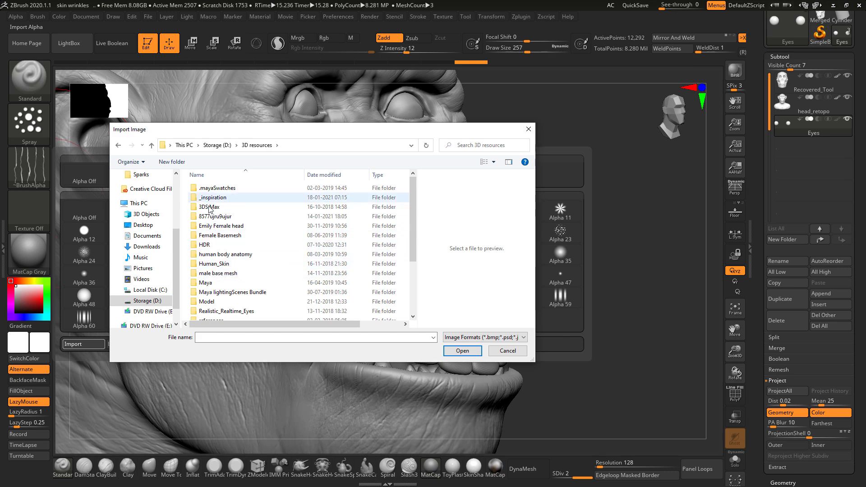
scroll(226, 264, "down", 3)
double_click(224, 268)
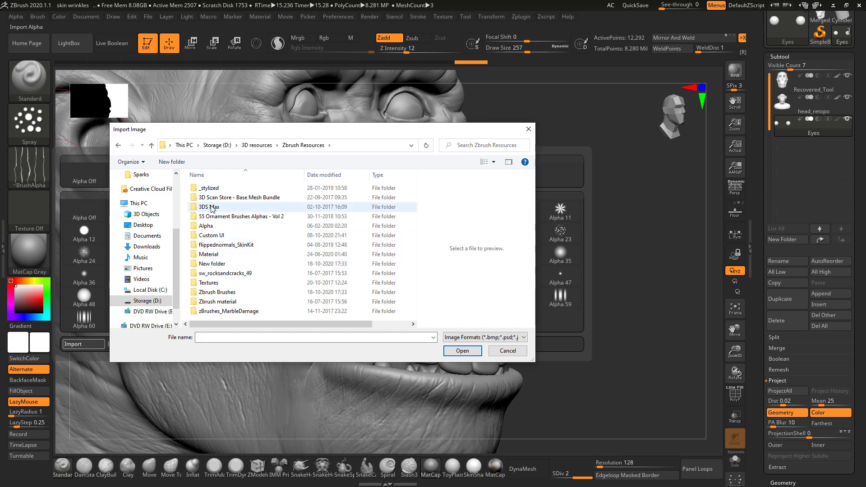
double_click(209, 227)
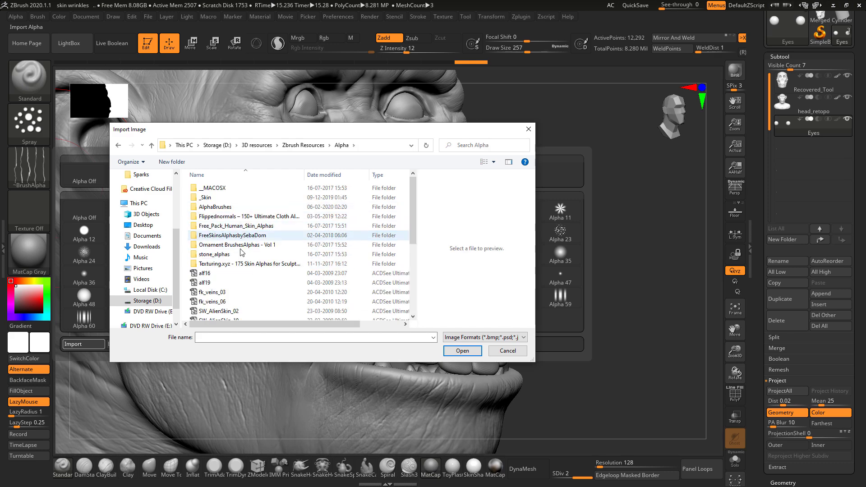
- Load the SW_Pores_05 image as the Standard brush's alpha
scroll(261, 262, "down", 2)
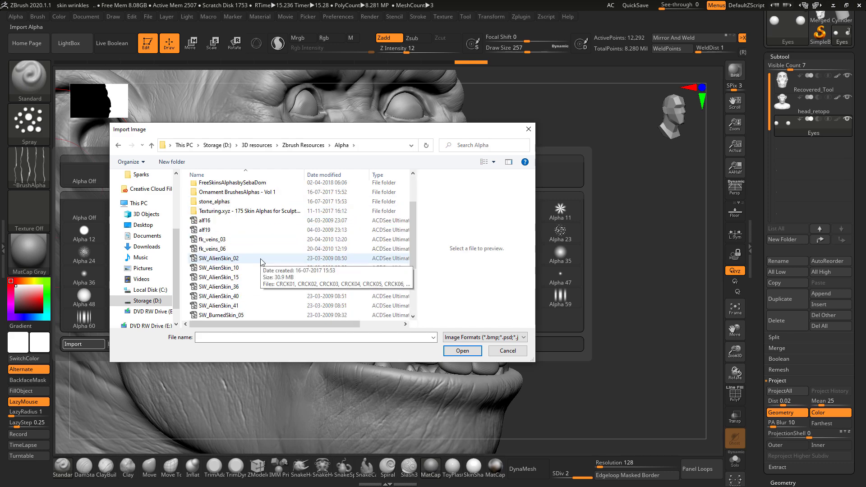
scroll(260, 262, "down", 3)
double_click(223, 240)
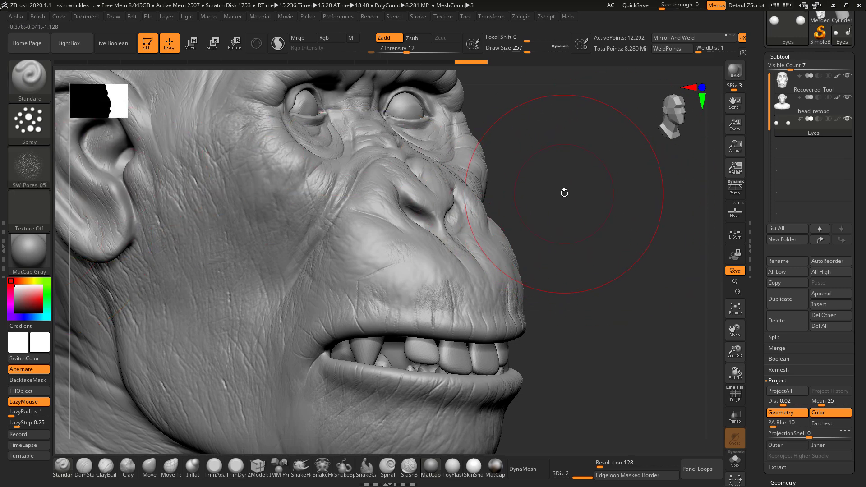
- Make head_retopo the active subtool, set Draw Size to 120 and spray pores over the cheek below the eye
mouse_move(563, 191)
left_mouse_down()
mouse_move(578, 208)
mouse_move(484, 232)
left_mouse_up()
key("space")
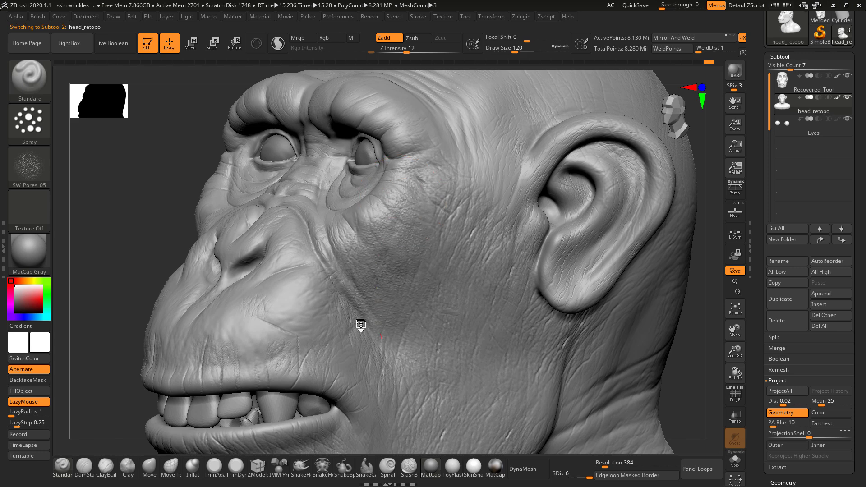
left_click_drag(135, 241, 103, 222, "alt")
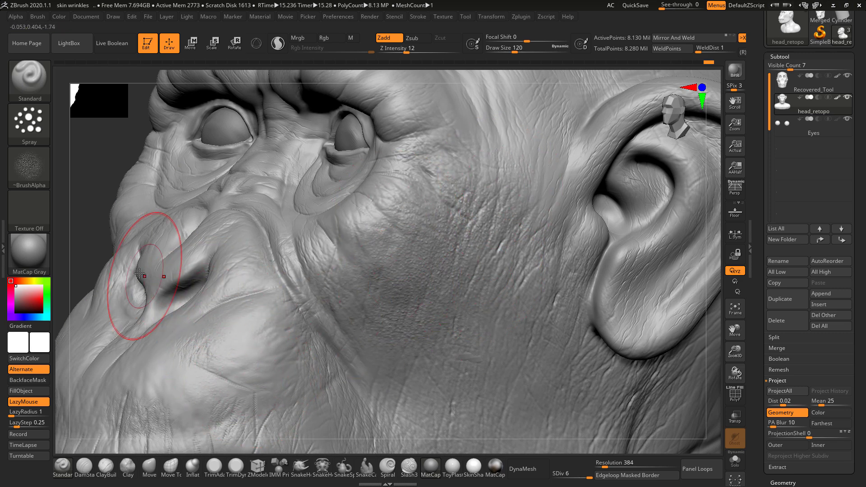
left_click_drag(91, 238, 207, 253)
- Switch to File Explorer and open the first chimpanzee photo in the course's _references folder
key("alt+Tab")
key("alt+Tab")
key("alt+Tab")
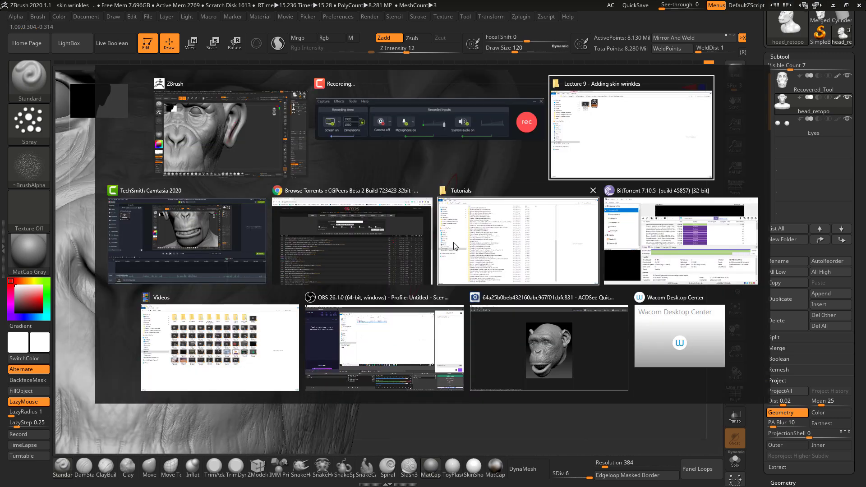
key("alt+shift+Tab")
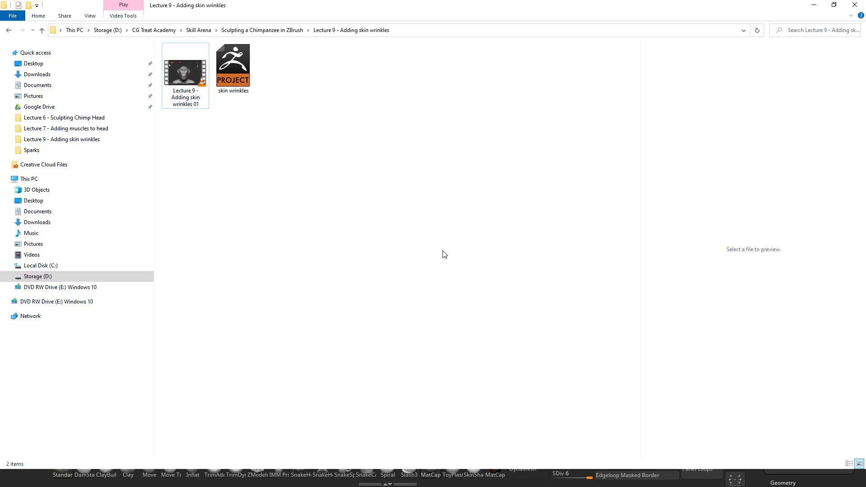
left_click(247, 36)
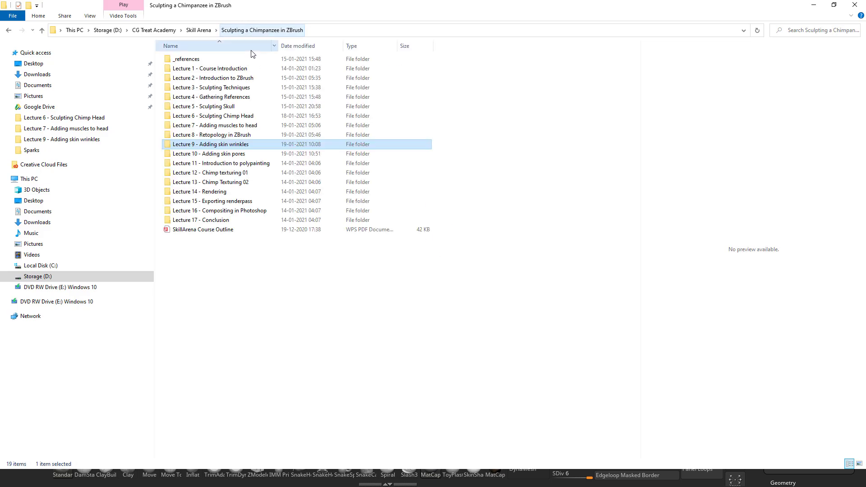
double_click(190, 56)
double_click(192, 67)
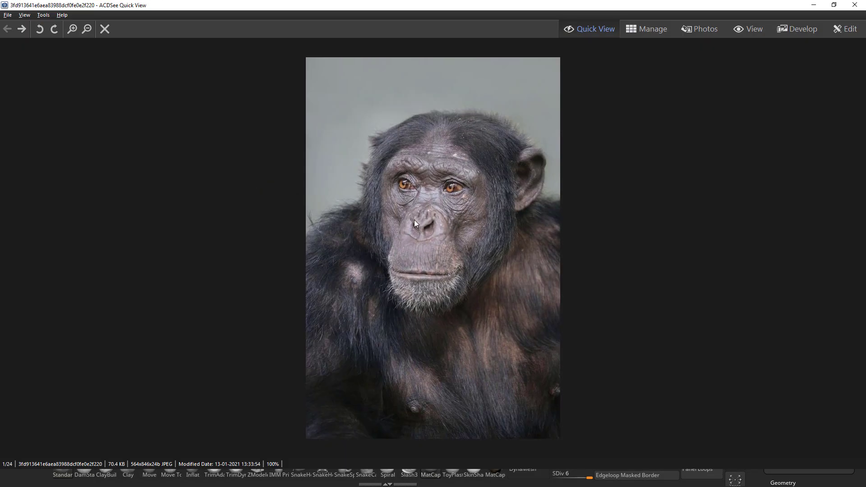
- Browse the first few chimpanzee reference photos to compare their facial skin
key("Right")
key("Right")
key("Right")
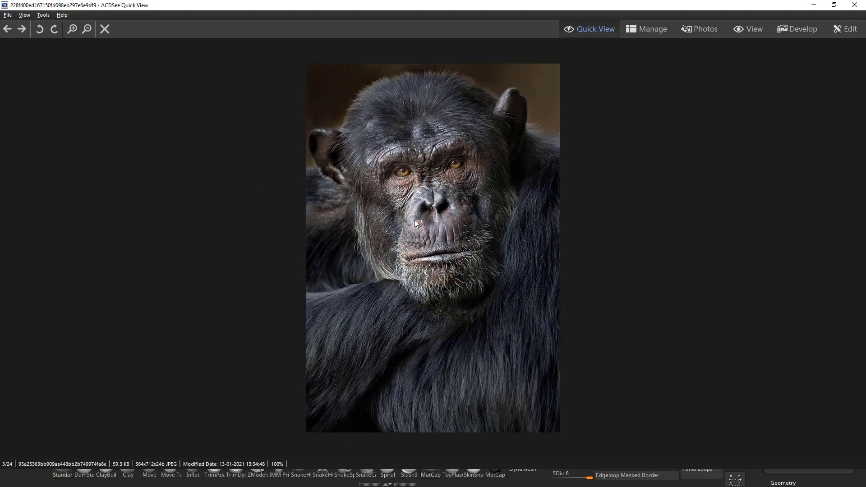
key("Left")
key("Left")
key("Left")
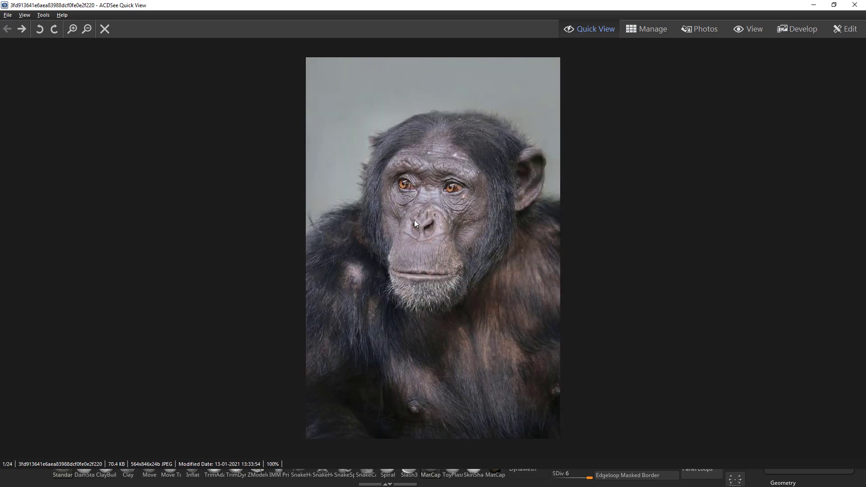
key("Right")
key("Right")
key("Right")
key("Right")
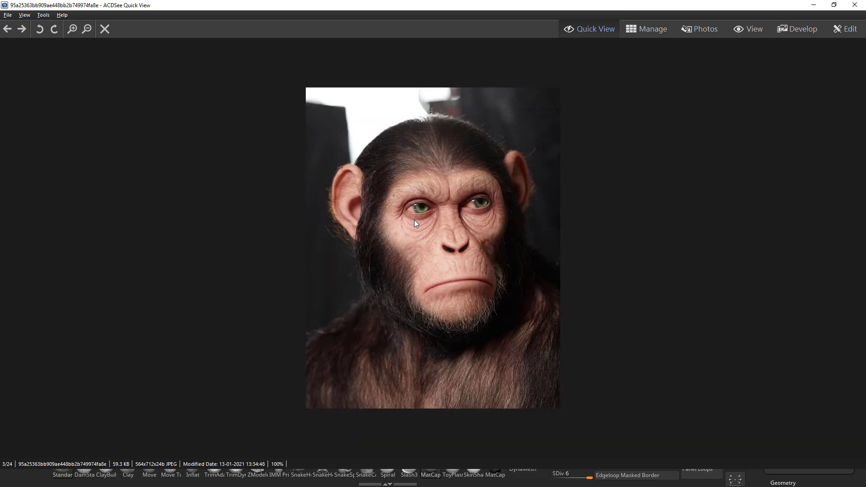
key("Left")
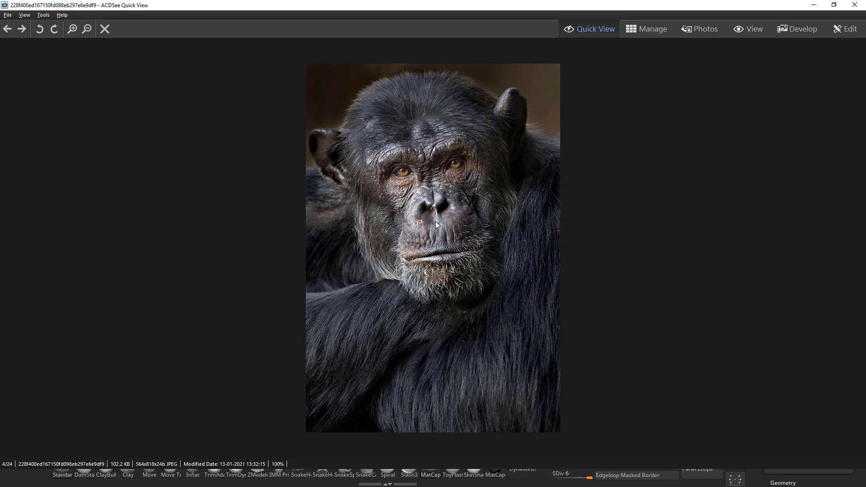
- Examine the skin around the mouth, nose and eyes in the fourth reference photo up close, and return to ZBrush
scroll(436, 224, "up", 3, "ctrl")
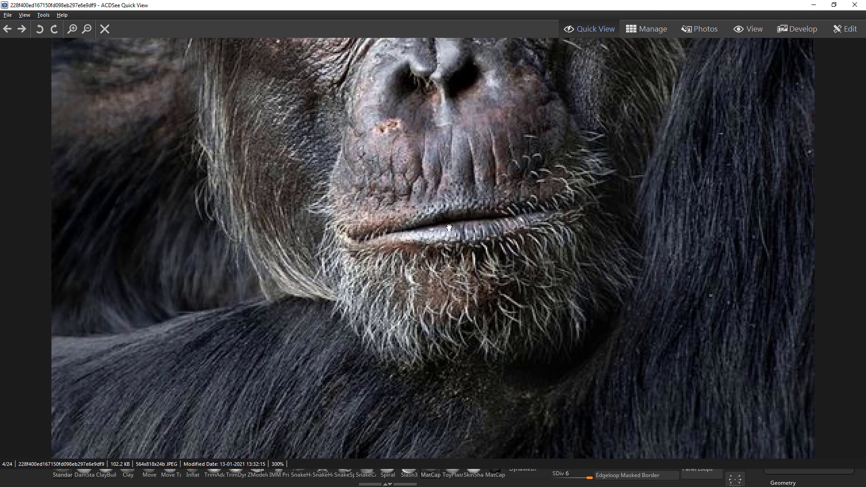
left_click_drag(449, 228, 371, 301)
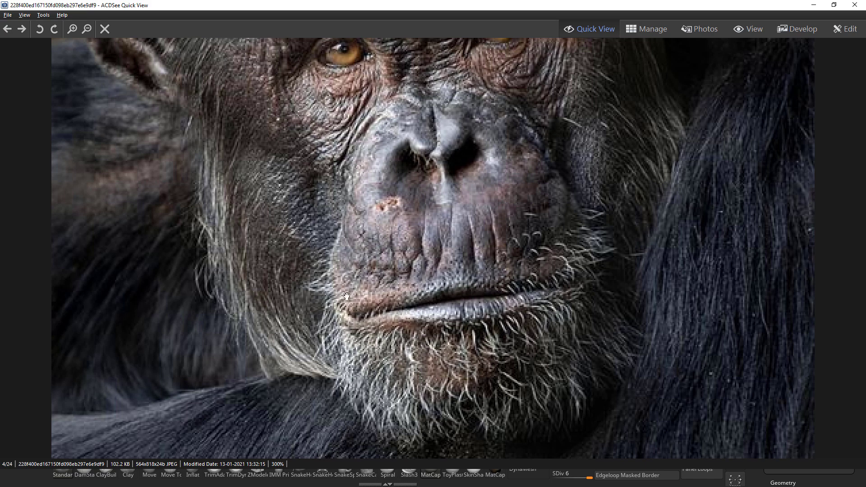
scroll(442, 279, "up", 3)
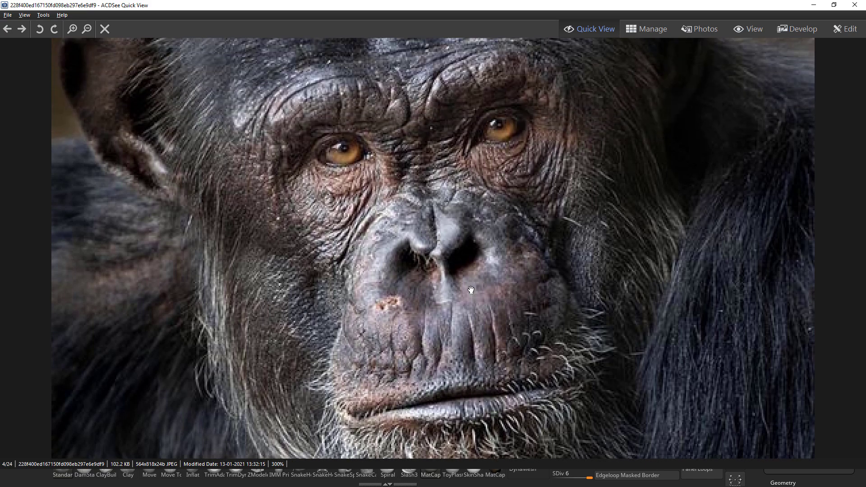
key("Escape")
key("alt+Tab")
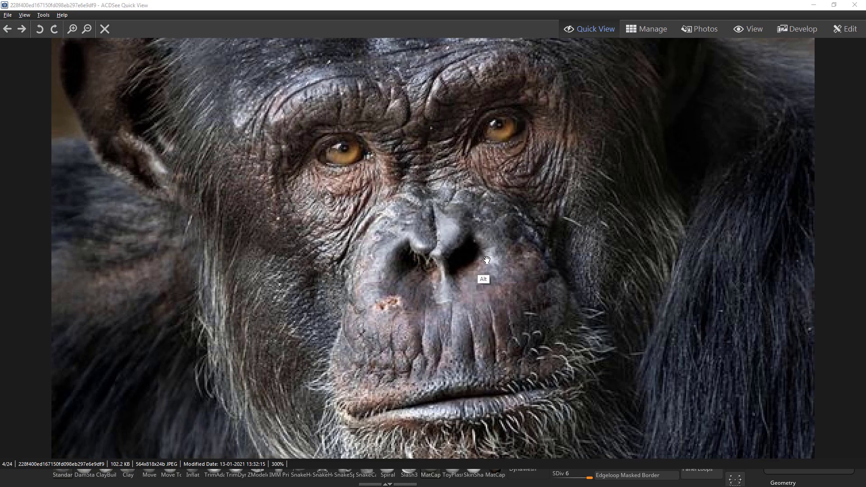
key("alt+Tab")
key("alt+Tab")
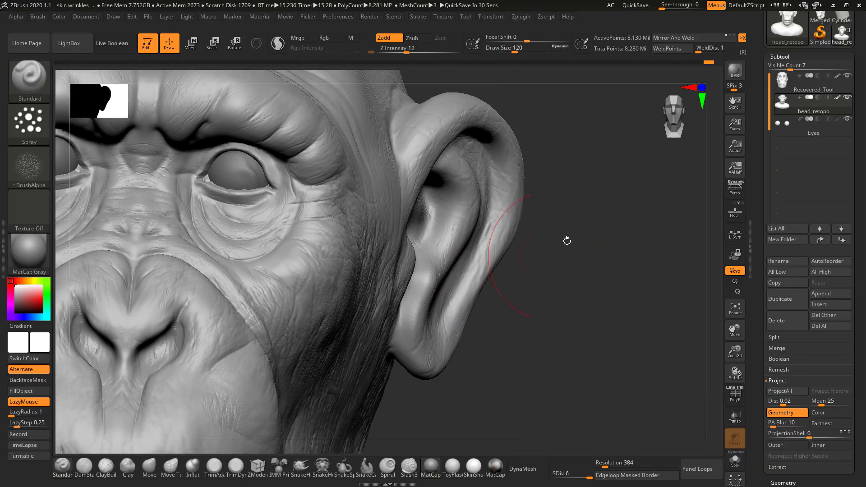
- Set Draw Size to 154 and spray more pores across the cheek and side of the face on head_retopo
left_click_drag(568, 240, 599, 280)
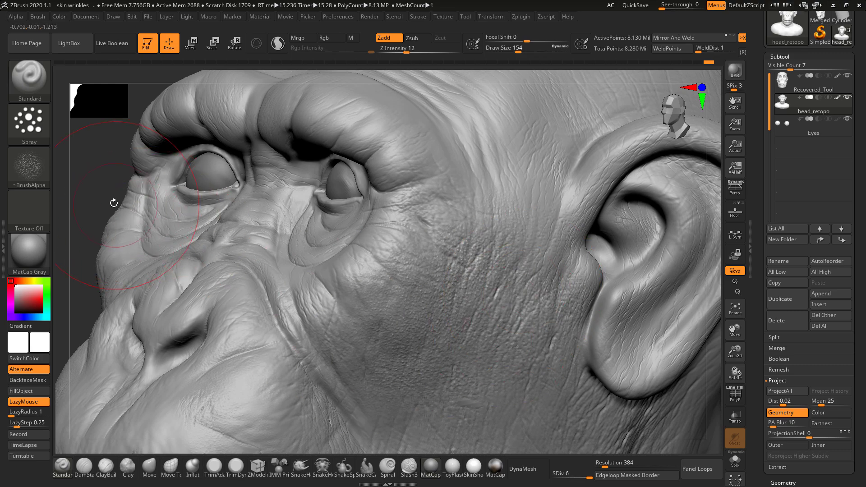
mouse_move(114, 202)
left_mouse_down("alt")
mouse_move(75, 176)
mouse_move(122, 250)
mouse_move(107, 277)
mouse_move(118, 316)
left_mouse_up("alt")
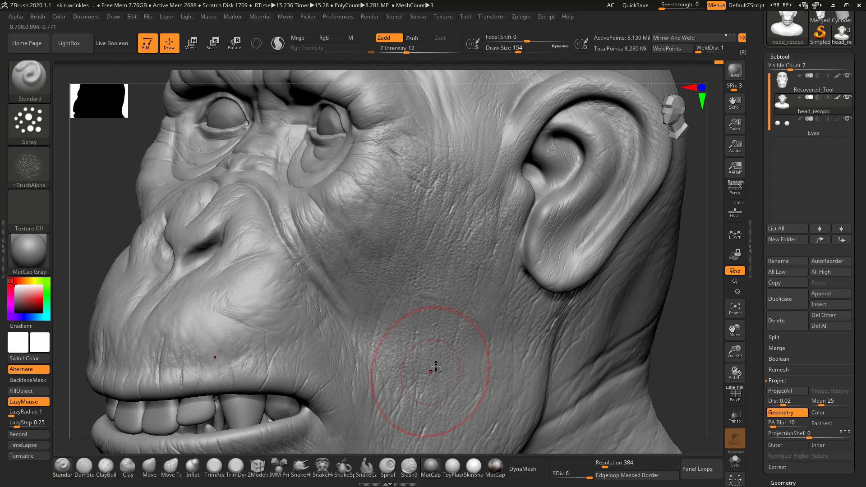
left_click_drag(105, 232, 166, 227)
left_click_drag(280, 147, 361, 203, "alt")
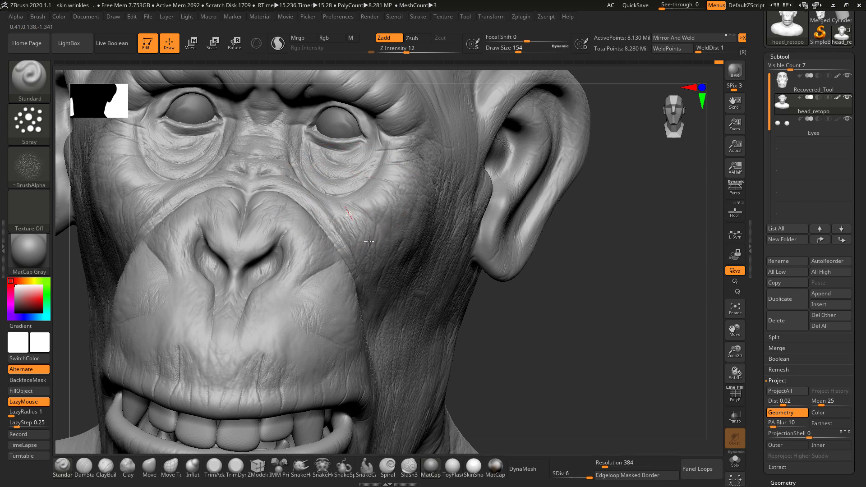
mouse_move(637, 310)
left_mouse_down("alt")
mouse_move(611, 307)
mouse_move(670, 303)
left_mouse_up("alt")
mouse_move(348, 143)
left_mouse_down("alt")
mouse_move(374, 133)
mouse_move(427, 159)
left_mouse_up("alt")
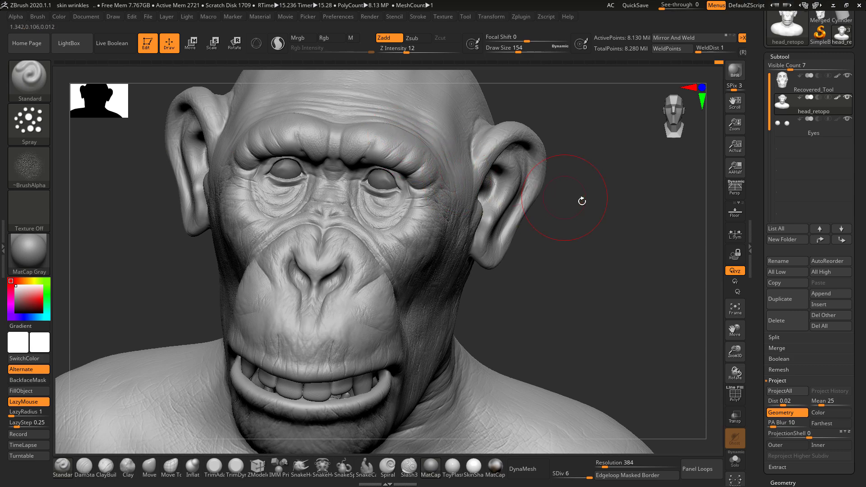
left_click_drag(646, 222, 645, 266)
left_click_drag(646, 189, 643, 108)
left_click_drag(648, 252, 641, 193, "alt")
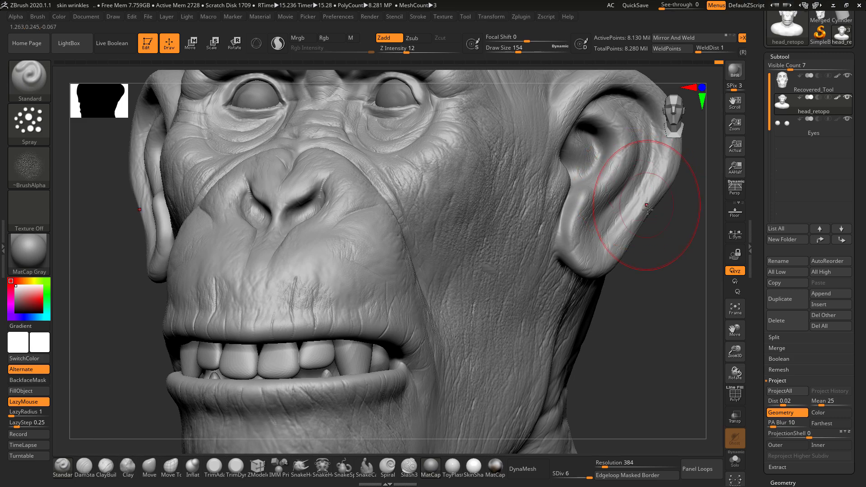
left_click_drag(644, 302, 610, 300)
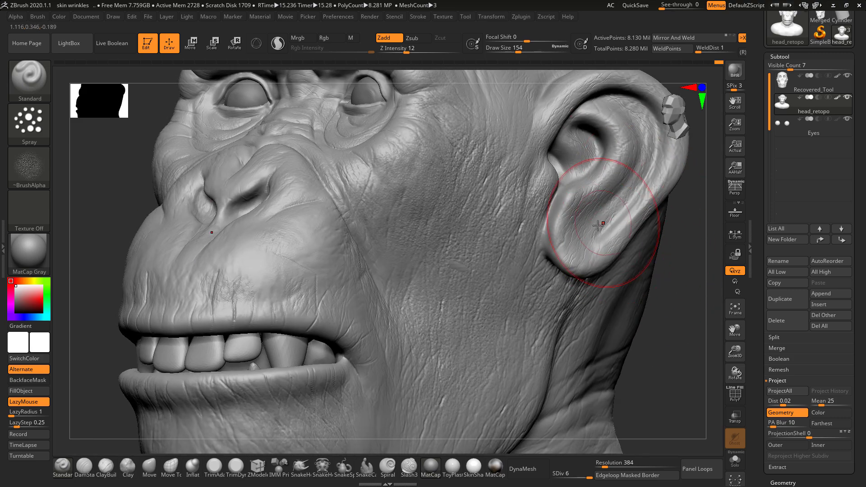
mouse_move(700, 276)
left_mouse_down("alt")
mouse_move(670, 230)
mouse_move(690, 225)
left_mouse_up("alt")
- Reduce Draw Size to 97 and spray pore detail around the lips and chin
key("space")
left_click_drag(353, 178, 345, 154)
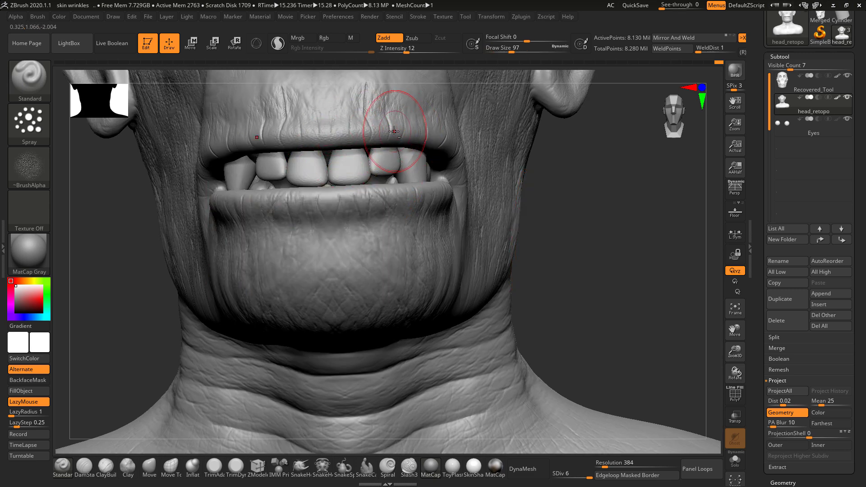
left_click_drag(588, 155, 474, 149)
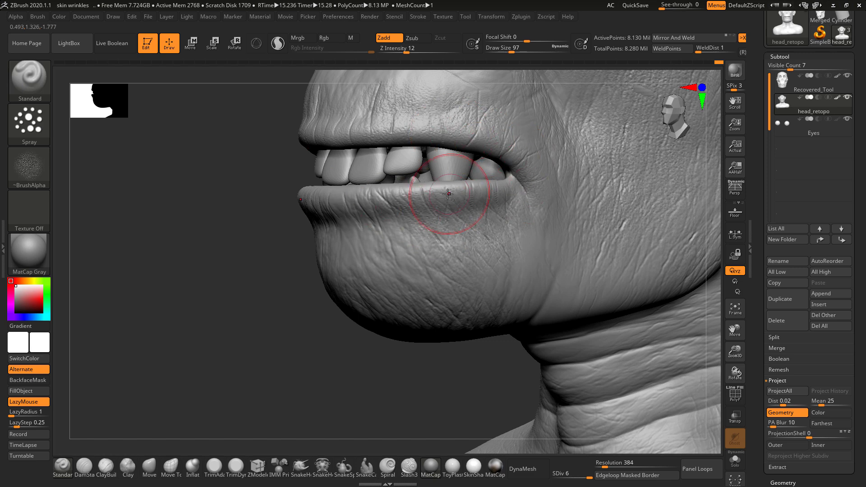
left_click_drag(255, 255, 392, 271)
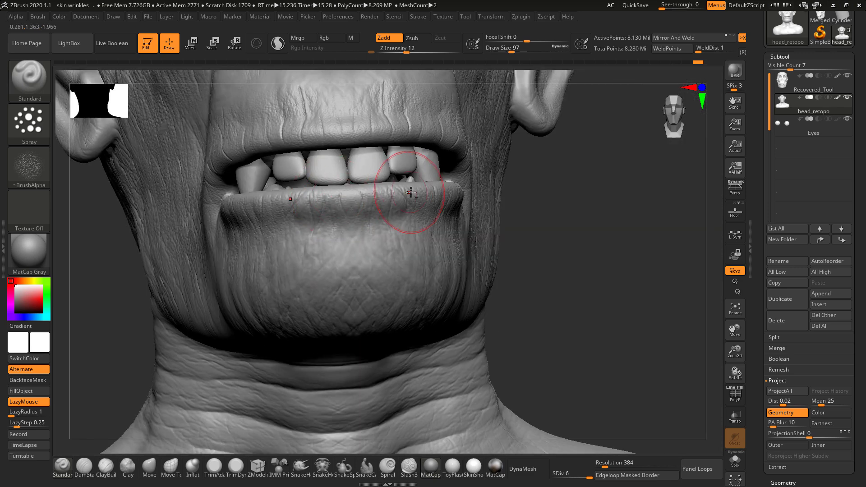
- Switch to Alpha 23, set Draw Size to 51 and spray fine pores along the lips and mouth corners of head_retopo
left_click(30, 166)
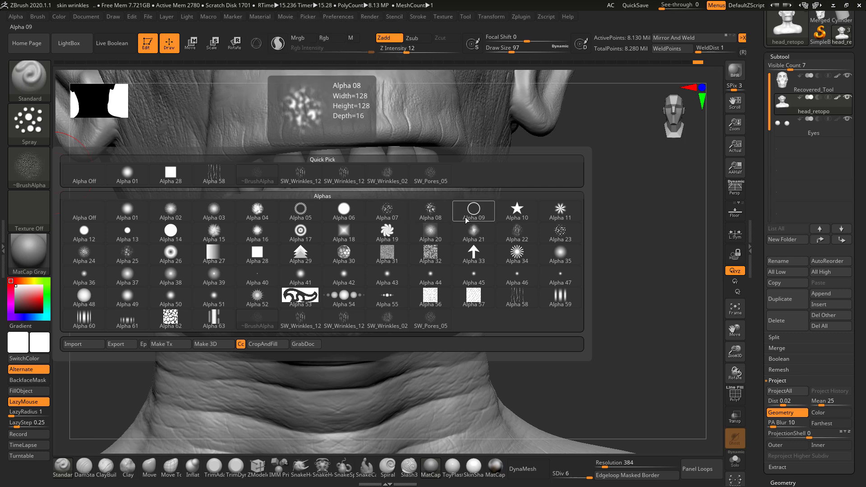
left_click(561, 232)
key("space")
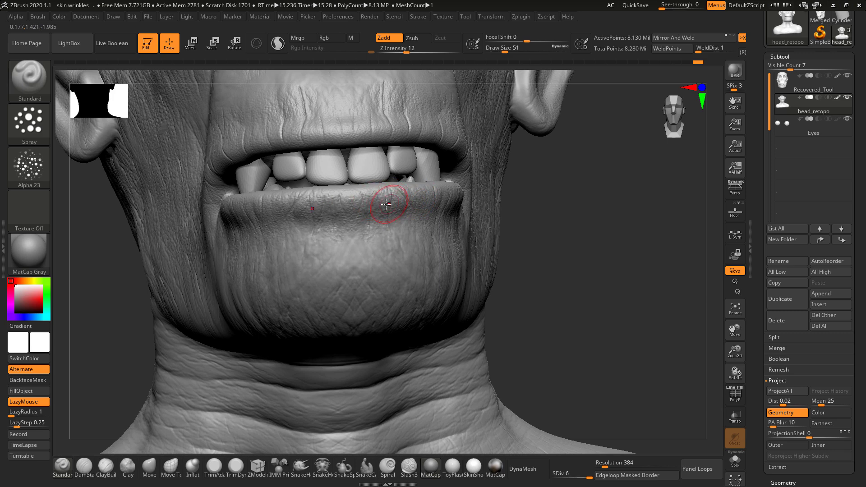
left_click_drag(560, 173, 436, 190)
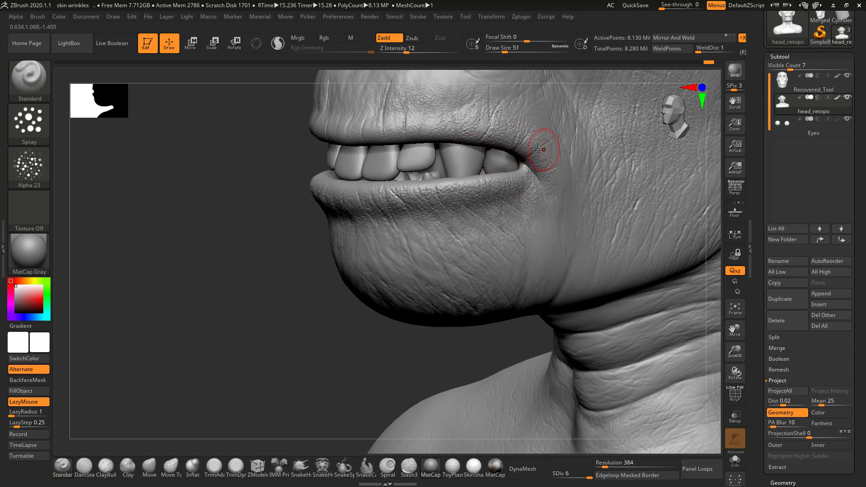
mouse_move(253, 193)
left_mouse_down()
mouse_move(361, 141)
mouse_move(403, 140)
left_mouse_up()
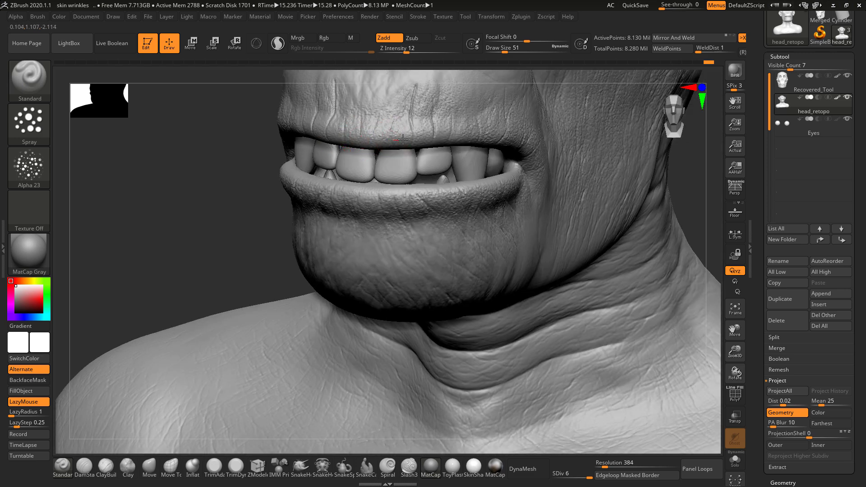
left_click_drag(230, 229, 226, 232, "shift")
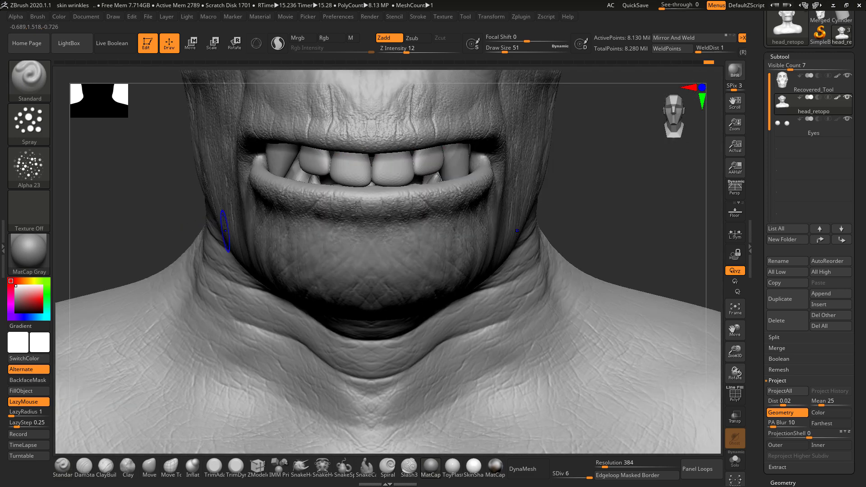
left_click_drag(617, 135, 603, 205, "alt")
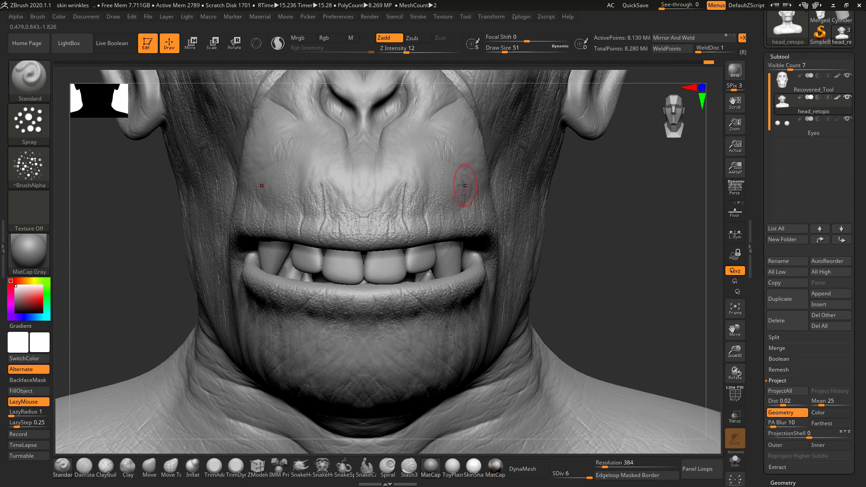
- Set Draw Size to 71 and spray pores over the cheeks, around the eyes and across the brow ridge
mouse_move(611, 192)
left_mouse_down("alt")
mouse_move(598, 255)
mouse_move(595, 248)
mouse_move(603, 245)
mouse_move(605, 289)
mouse_move(578, 329)
left_mouse_up("alt")
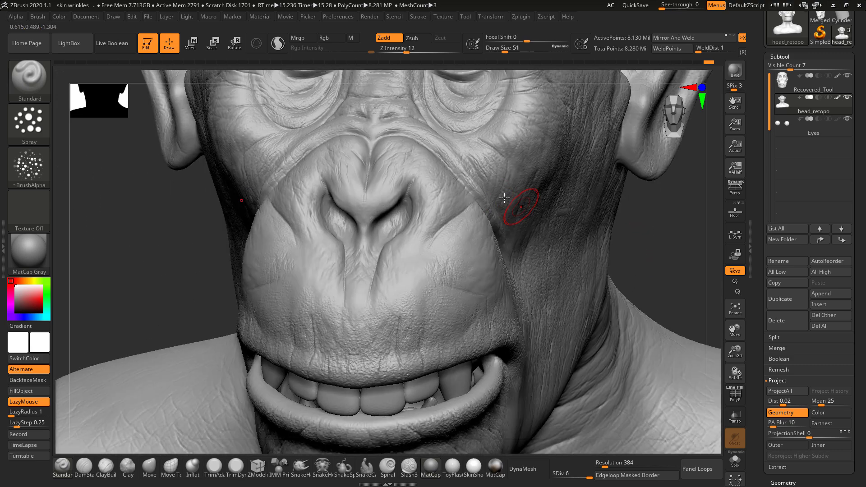
key("space")
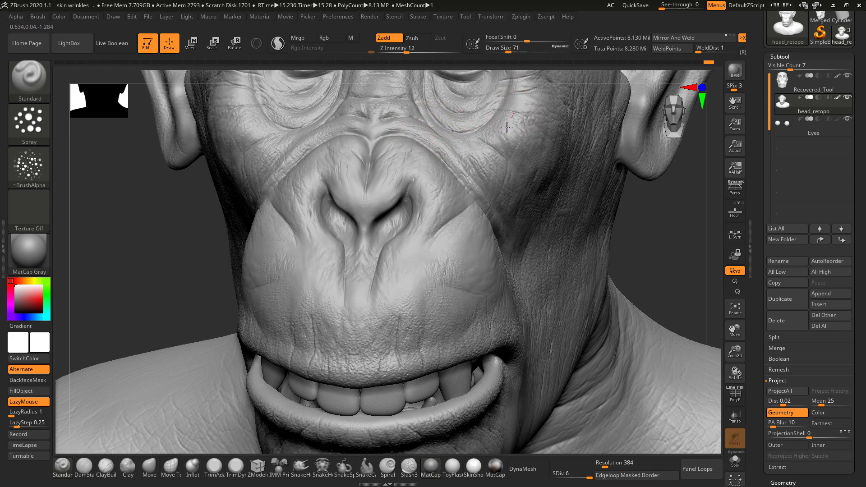
key("ctrl")
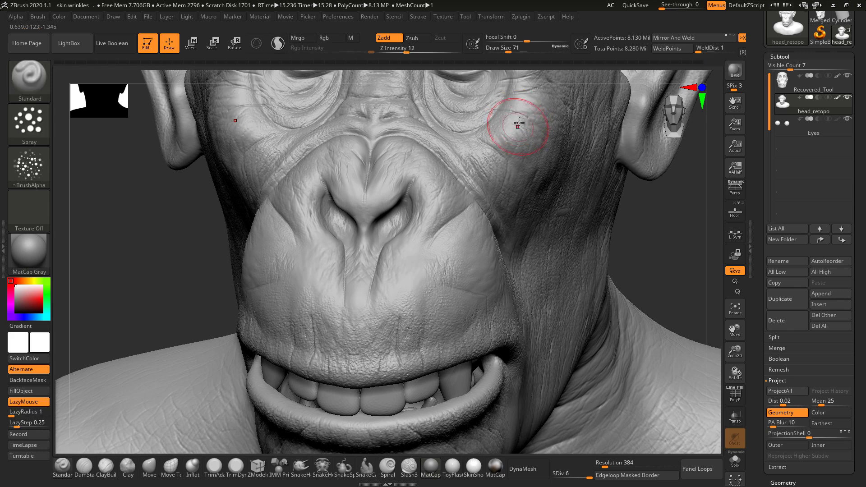
left_click_drag(680, 299, 681, 418, "alt")
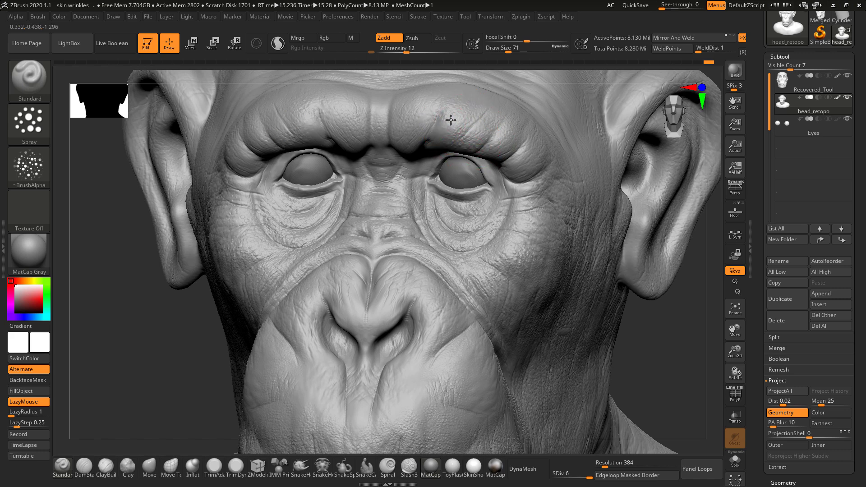
mouse_move(685, 351)
left_mouse_down()
mouse_move(690, 348)
mouse_move(646, 310)
left_mouse_up()
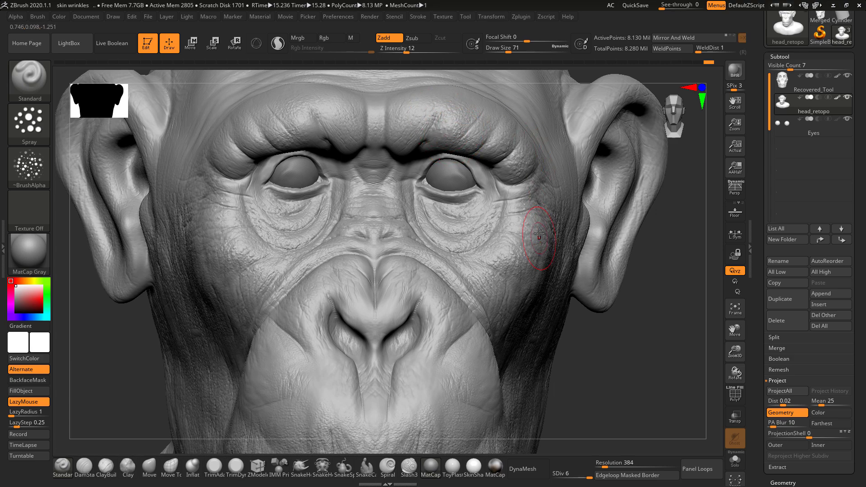
left_click_drag(138, 348, 171, 193)
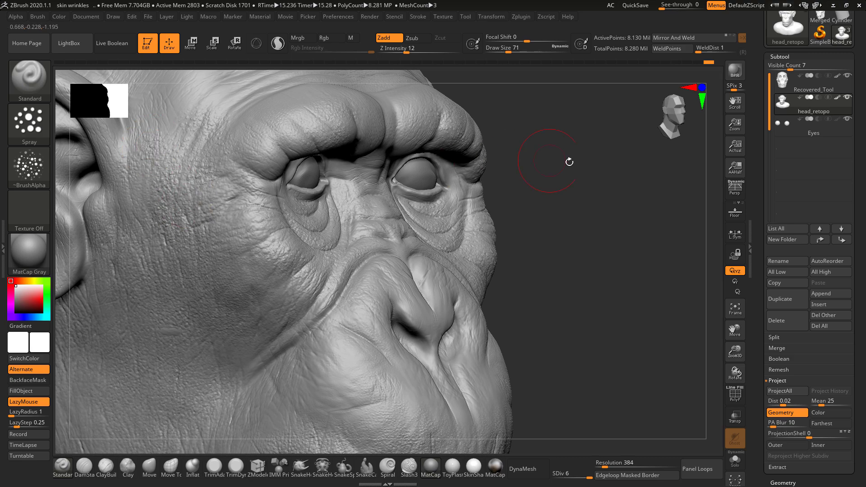
left_click_drag(569, 162, 576, 147)
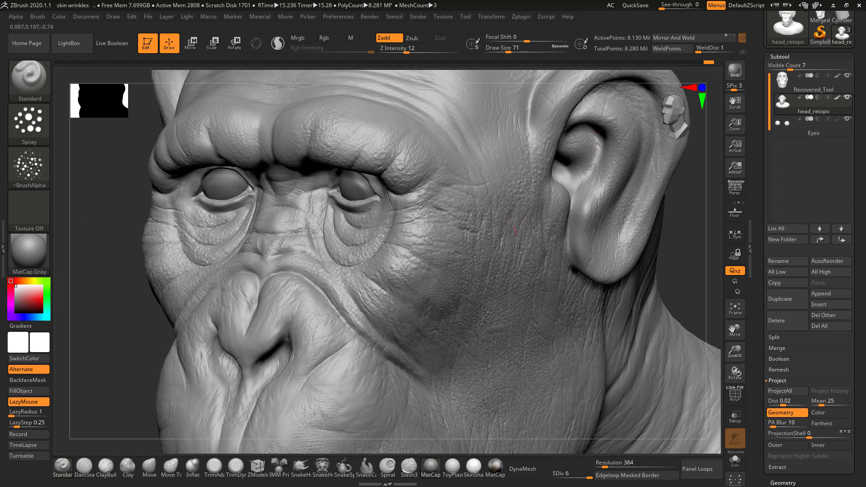
- Spray pores over the side of the muzzle, the cheek fold and the jaw below the mouth corner
left_click_drag(174, 290, 399, 252)
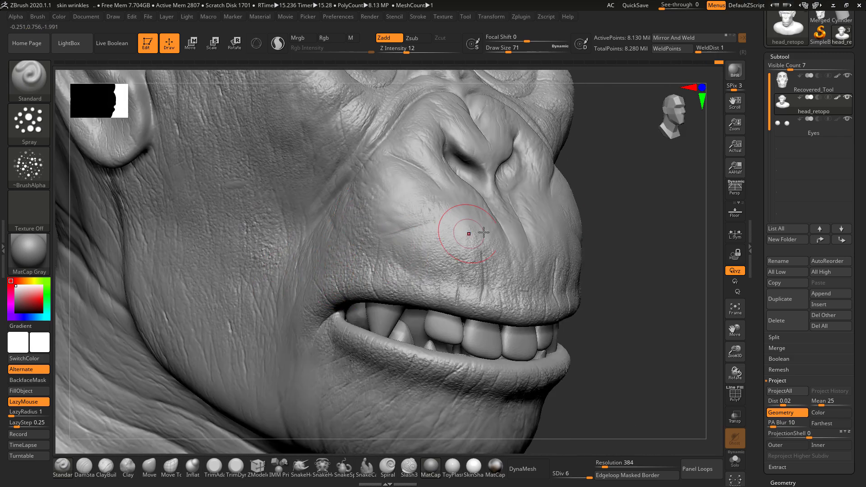
right_click_drag(484, 232, 522, 252)
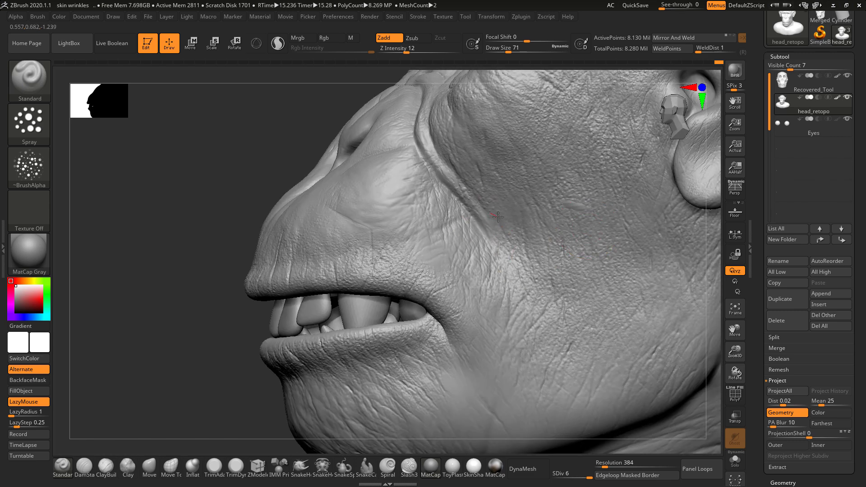
right_click_drag(366, 352, 469, 297, "alt")
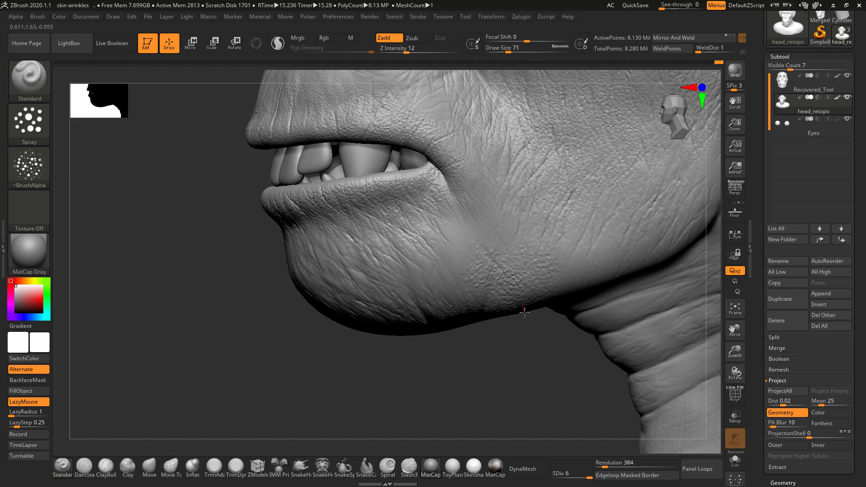
right_click_drag(493, 362, 347, 282)
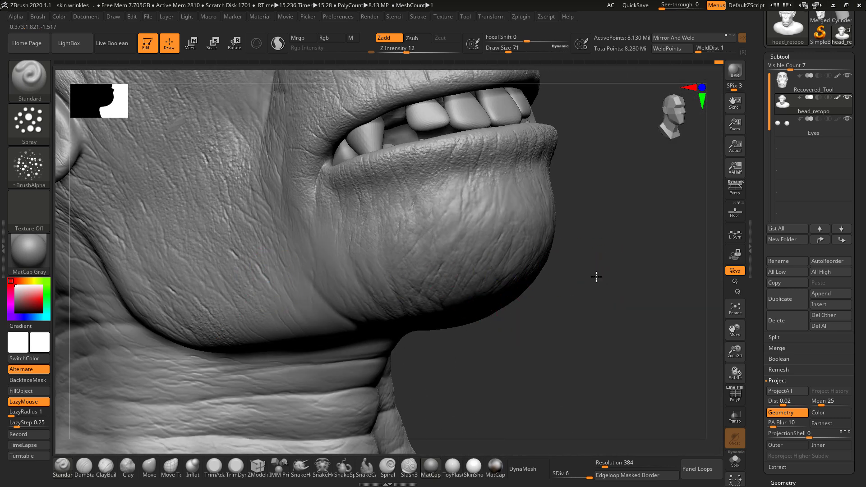
- Spray pores over the nose, the upper muzzle beside the nostrils and the area above the upper lip
right_click_drag(597, 277, 474, 228)
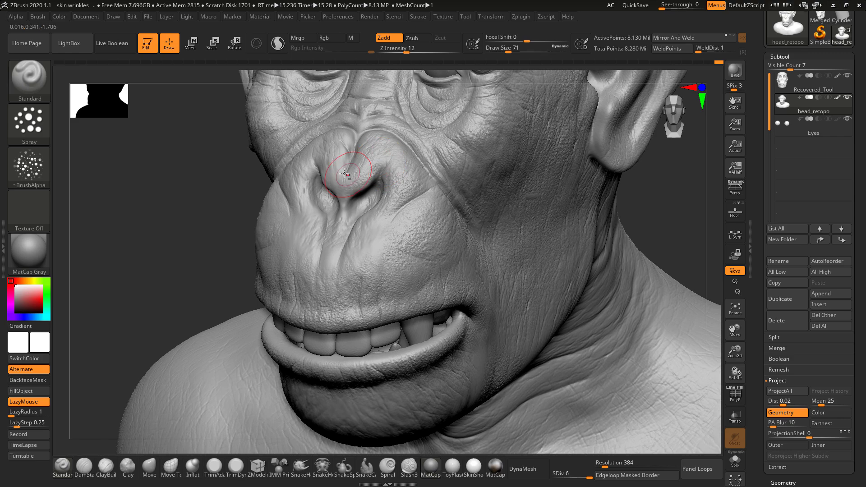
left_click_drag(704, 184, 830, 184)
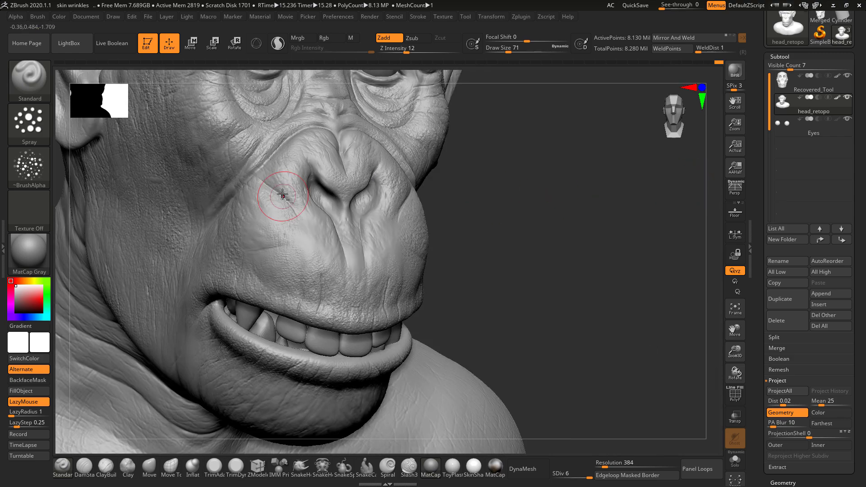
left_click_drag(260, 206, 301, 221)
left_click_drag(560, 194, 555, 229, "shift")
left_click_drag(572, 286, 563, 238, "alt")
left_click_drag(334, 191, 341, 231)
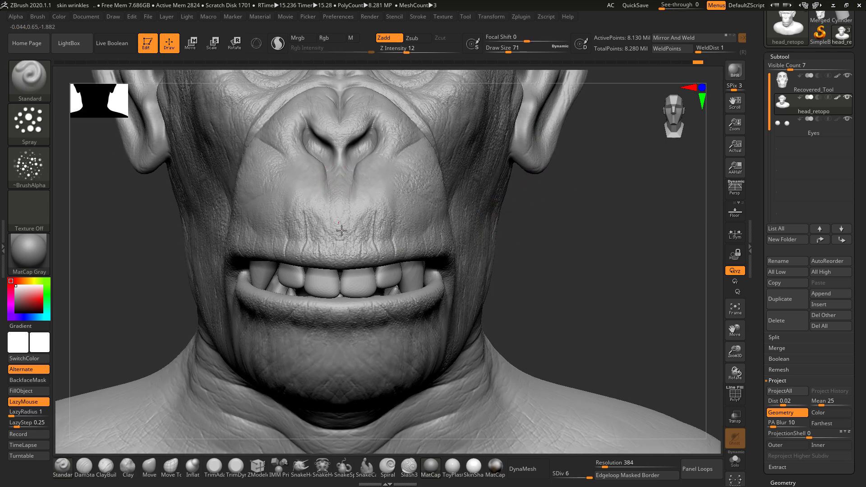
left_click_drag(563, 227, 460, 205)
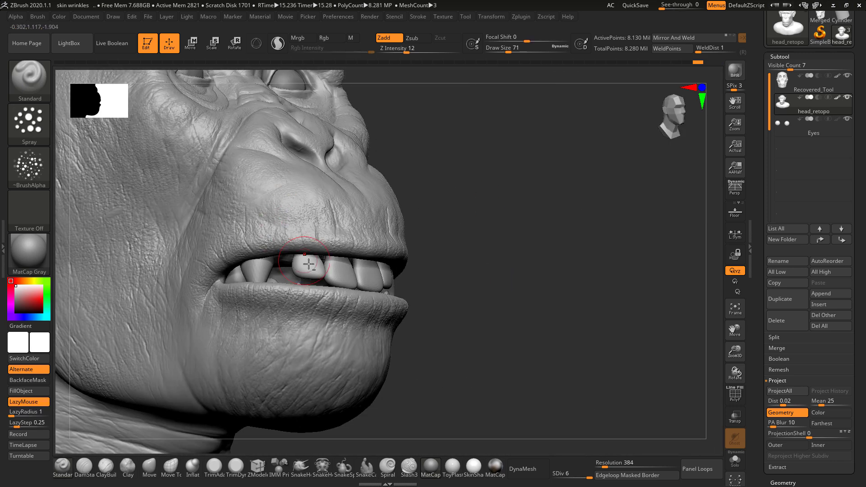
left_click_drag(497, 283, 470, 290, "shift")
mouse_move(572, 286)
left_mouse_down("alt")
mouse_move(537, 259)
mouse_move(529, 205)
mouse_move(541, 245)
mouse_move(548, 240)
left_mouse_up("alt")
- Set Draw Size to 101 and spray pores over the folds at the front of the neck
key("space")
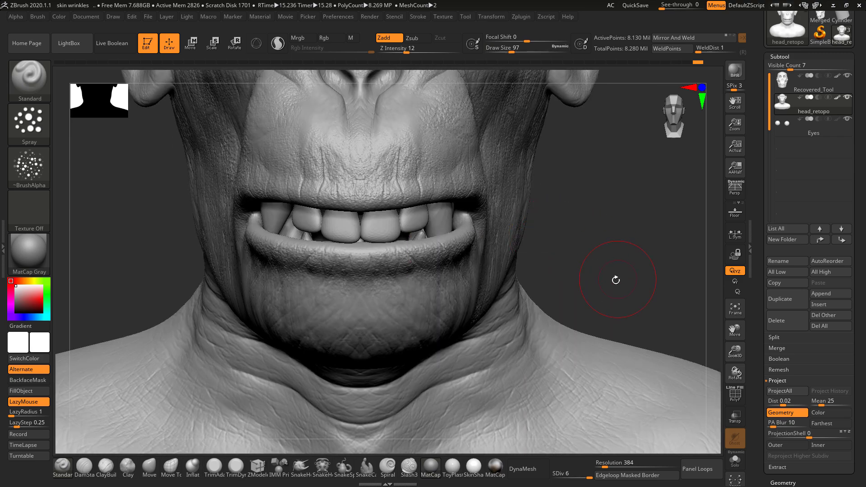
left_click_drag(615, 279, 609, 174, "alt")
left_click_drag(442, 264, 433, 284)
key("space")
left_click_drag(463, 248, 472, 248)
mouse_move(413, 270)
left_mouse_down("alt")
mouse_move(383, 307)
mouse_move(298, 338)
mouse_move(254, 310)
left_mouse_up("alt")
key("space")
left_click_drag(193, 268, 212, 311)
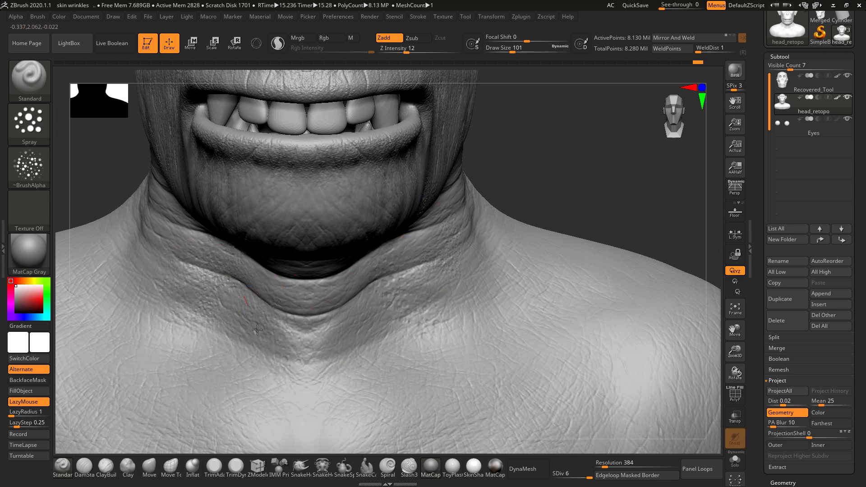
- Spray pores across the wrinkles on the side of the neck, from below the jaw towards the shoulder
left_click_drag(558, 135, 456, 171)
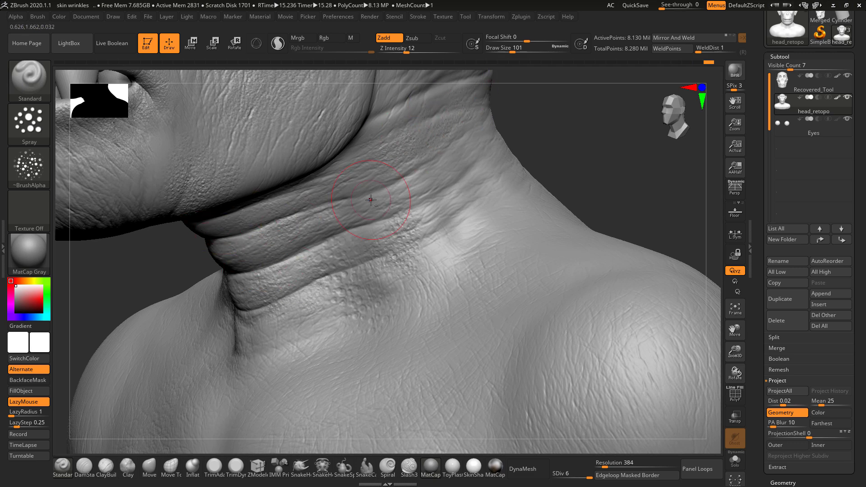
left_click_drag(399, 219, 500, 192)
left_click_drag(403, 299, 501, 215)
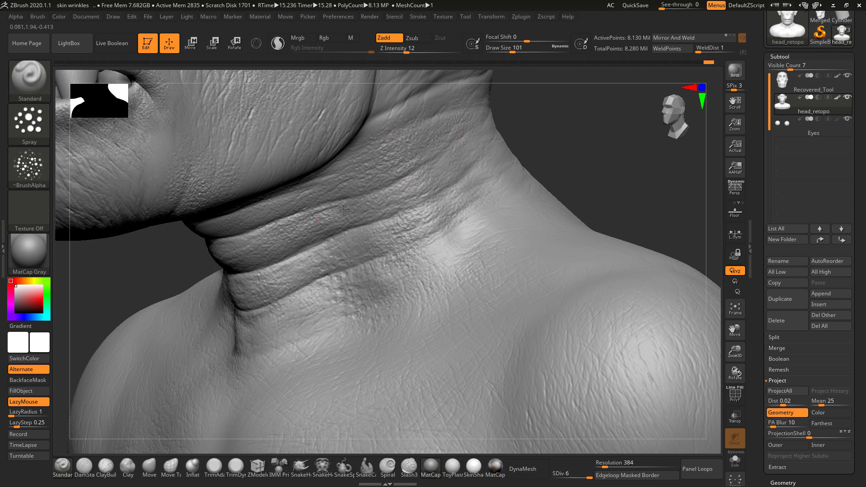
left_click_drag(255, 348, 465, 242)
left_click_drag(601, 175, 505, 190)
left_click_drag(371, 180, 423, 90)
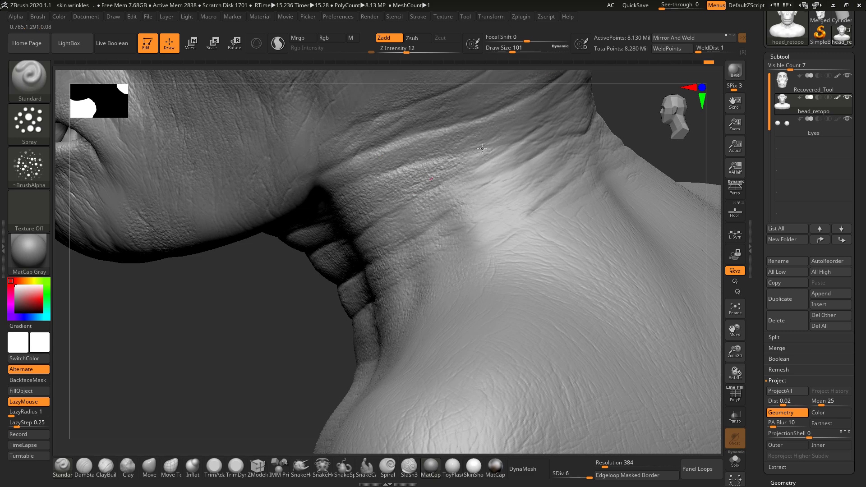
left_click_drag(415, 231, 499, 130)
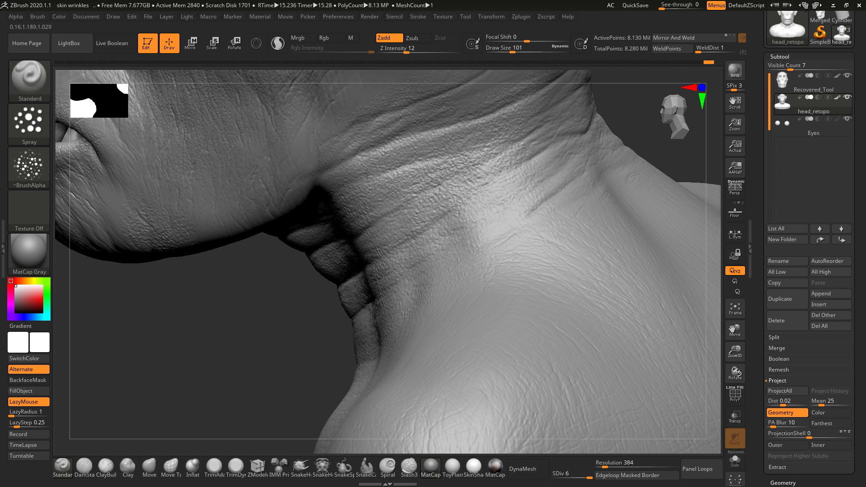
- Spray pores over the nape, the back of the head and the scalp above and behind the ear
left_click_drag(332, 323, 254, 313, "alt")
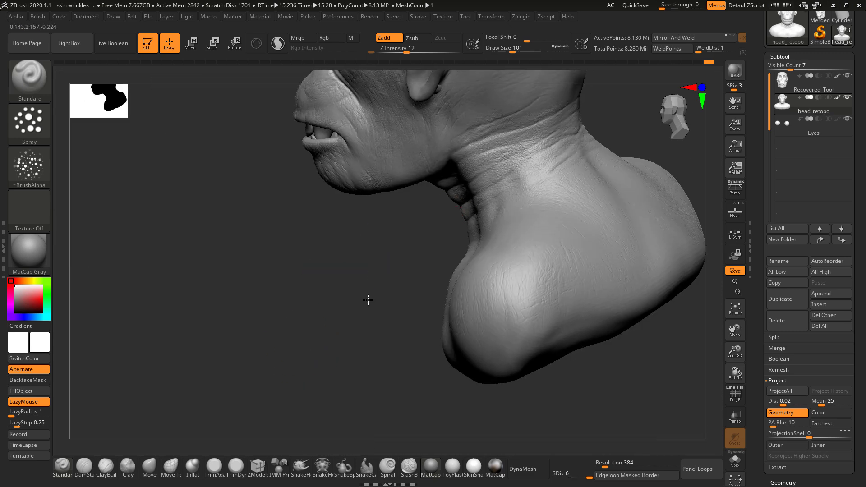
left_click_drag(614, 81, 490, 311, "alt")
mouse_move(512, 227)
left_mouse_down()
mouse_move(414, 271)
mouse_move(399, 255)
left_mouse_up()
key("space")
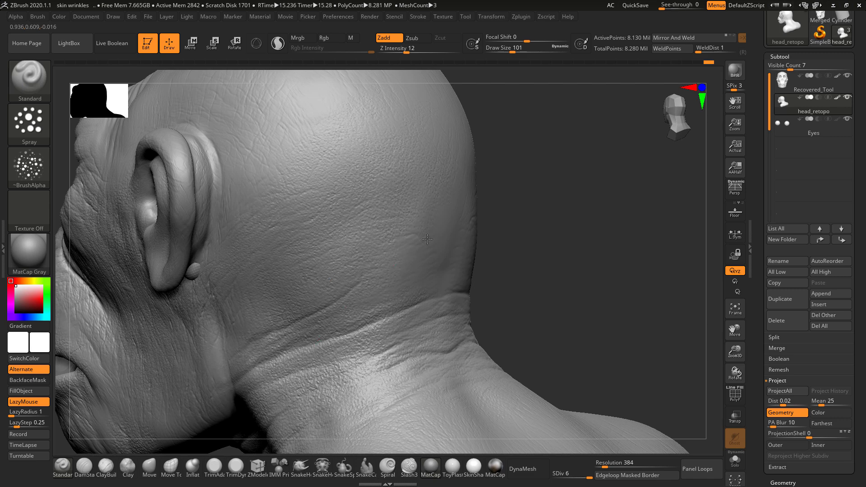
left_click_drag(558, 230, 560, 311)
left_click_drag(544, 203, 582, 212)
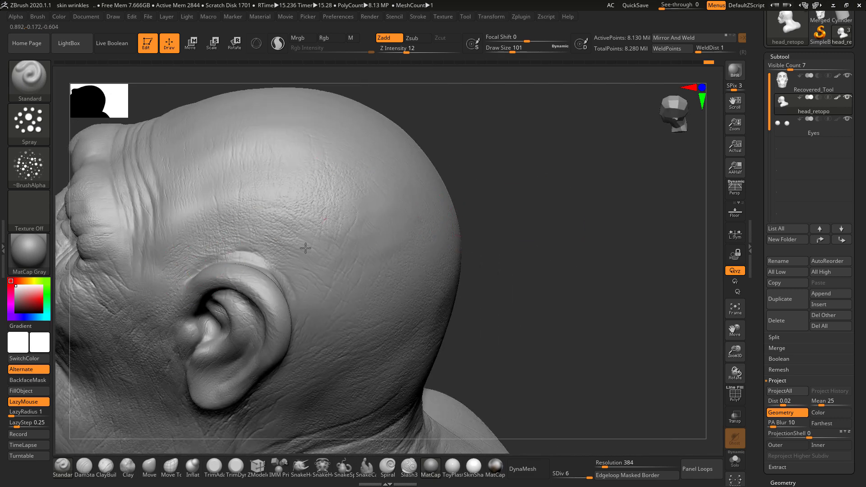
left_click_drag(452, 235, 344, 246)
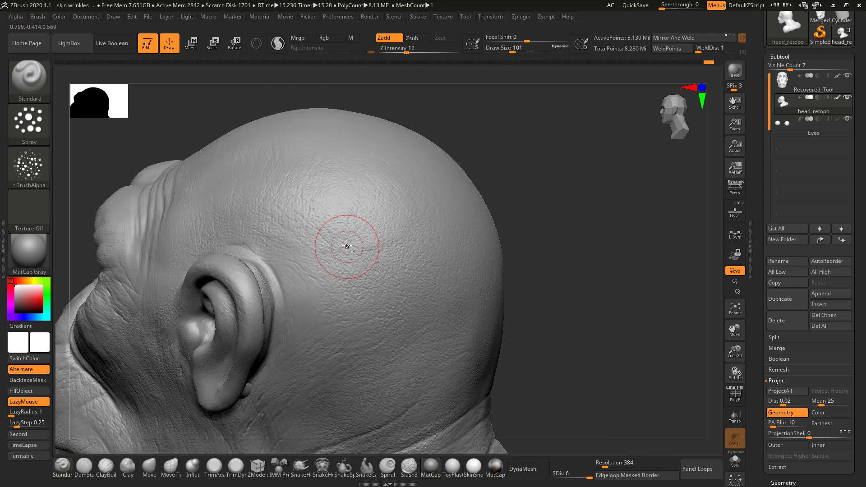
- Spray pores across the top of the scalp and down towards the back of the neck
mouse_move(522, 154)
left_mouse_down()
mouse_move(536, 224)
mouse_move(464, 238)
mouse_move(323, 315)
left_mouse_up()
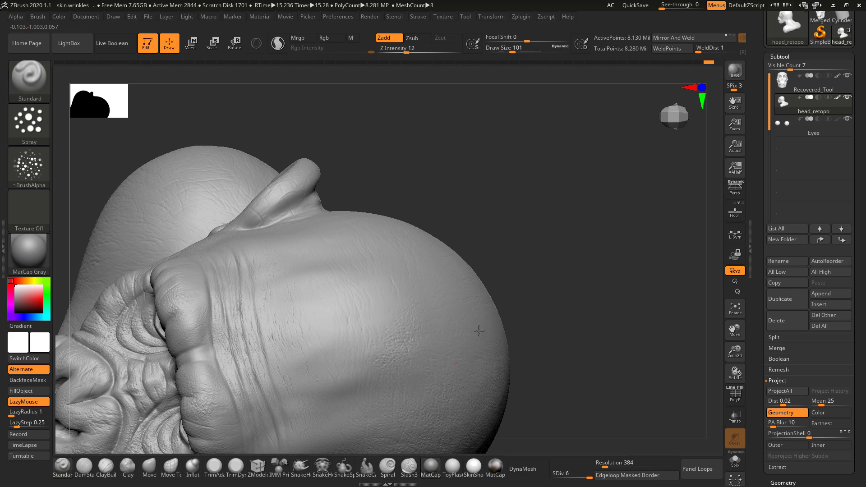
mouse_move(522, 332)
left_mouse_down()
mouse_move(538, 324)
mouse_move(464, 204)
left_mouse_up()
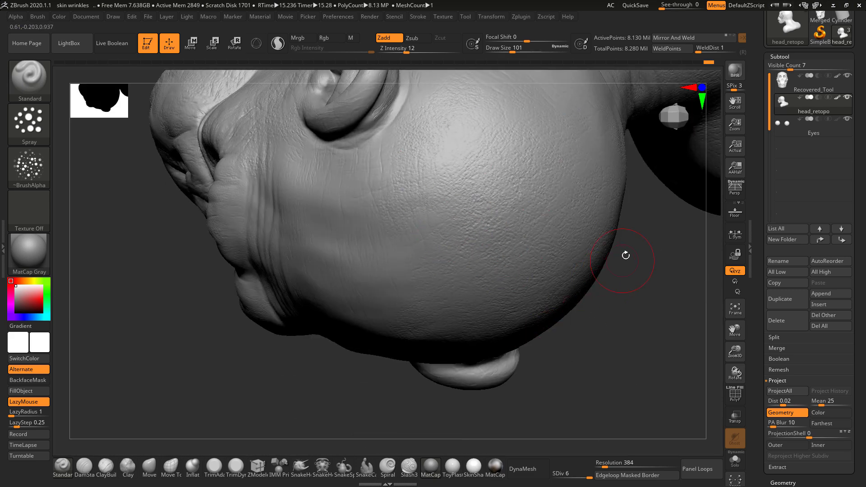
left_click_drag(624, 251, 522, 257)
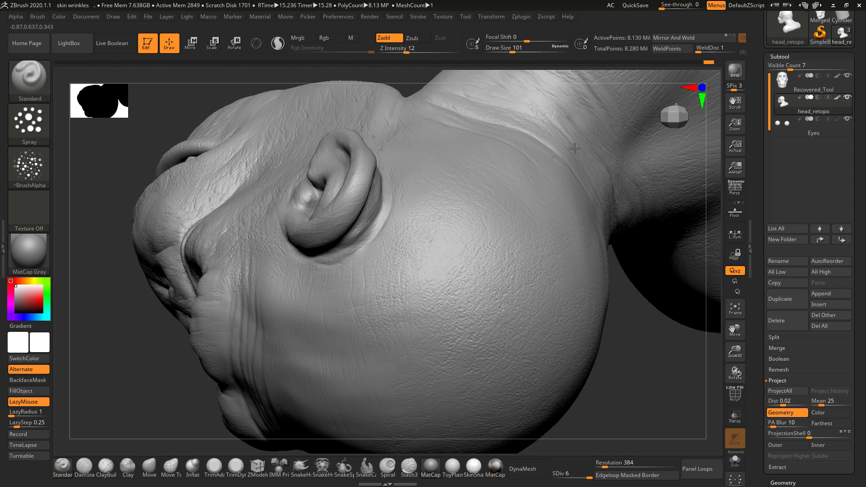
mouse_move(609, 334)
left_mouse_down()
mouse_move(619, 344)
mouse_move(632, 246)
mouse_move(597, 213)
mouse_move(334, 230)
mouse_move(221, 287)
mouse_move(554, 239)
left_mouse_up()
- Select the DamStandard brush, set Draw Size to 49 and carve wrinkles across the cheek beside the muzzle
mouse_move(639, 259)
left_mouse_down("alt")
mouse_move(643, 277)
mouse_move(638, 267)
left_mouse_up("alt")
mouse_move(619, 299)
left_mouse_down()
mouse_move(630, 290)
mouse_move(600, 300)
mouse_move(632, 296)
mouse_move(617, 299)
mouse_move(625, 300)
mouse_move(453, 296)
left_mouse_up()
left_click(83, 470)
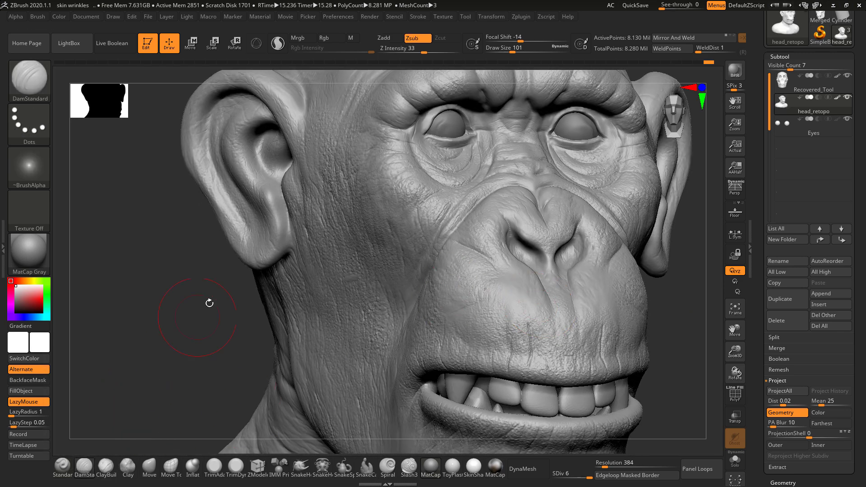
key("space")
left_click_drag(438, 227, 430, 226)
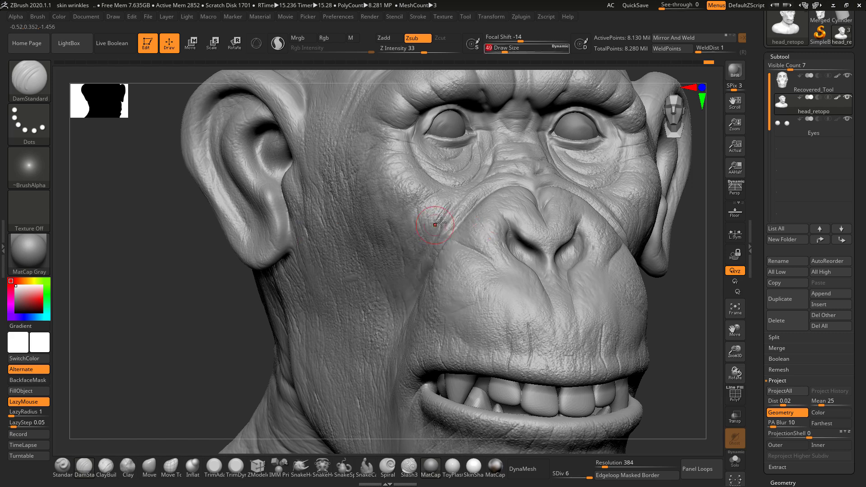
mouse_move(675, 303)
left_mouse_down("alt")
mouse_move(649, 297)
mouse_move(660, 301)
left_mouse_up("alt")
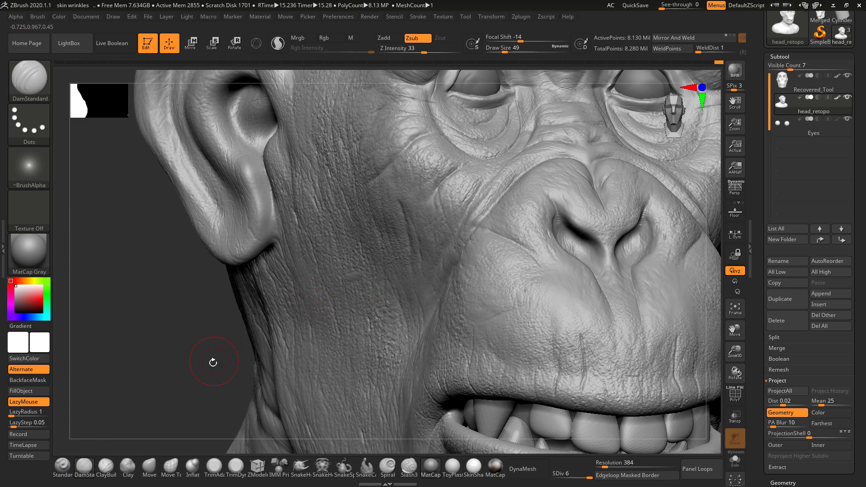
- Carve creases beside and below the eye and deepen the fold running from the nose down the cheek
key("f")
left_click_drag(657, 275, 588, 302, "shift")
left_click_drag(259, 314, 284, 346, "alt")
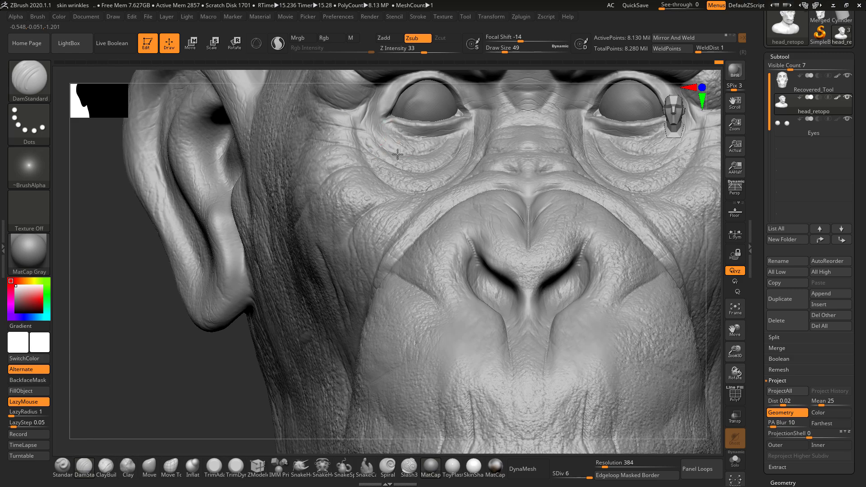
left_click_drag(176, 381, 253, 402)
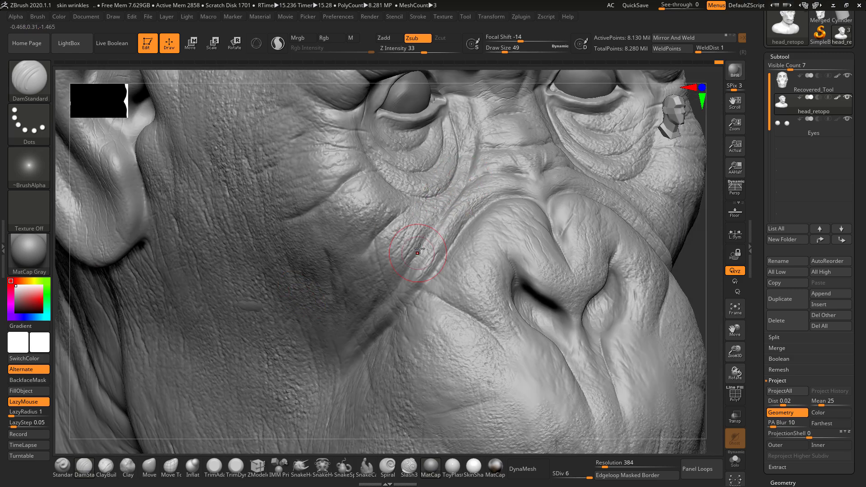
left_click_drag(445, 209, 400, 273)
- Set Draw Size to 29 and carve fine creases over the upper side of the muzzle, undoing the last stroke
key("space")
left_click_drag(432, 231, 424, 231)
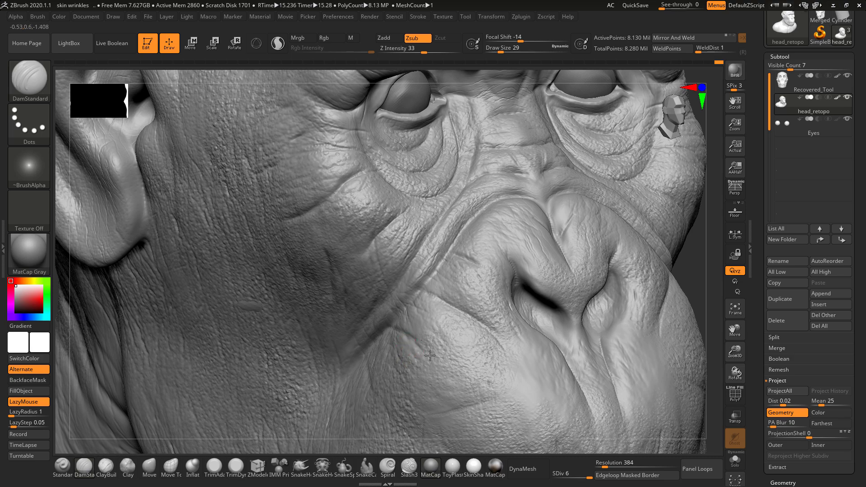
key("ctrl+z")
left_click_drag(697, 256, 645, 236, "alt")
mouse_move(674, 349)
left_mouse_down("alt")
mouse_move(625, 329)
mouse_move(649, 329)
mouse_move(609, 339)
mouse_move(578, 332)
left_mouse_up("alt")
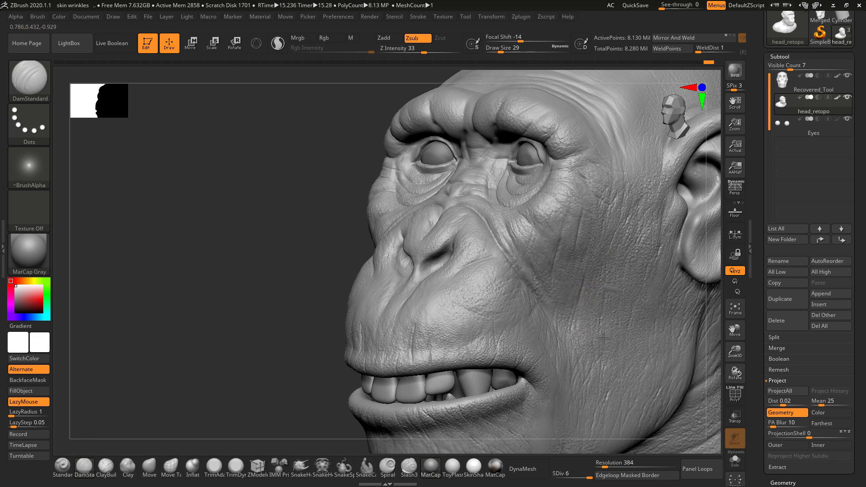
left_click_drag(300, 328, 525, 300)
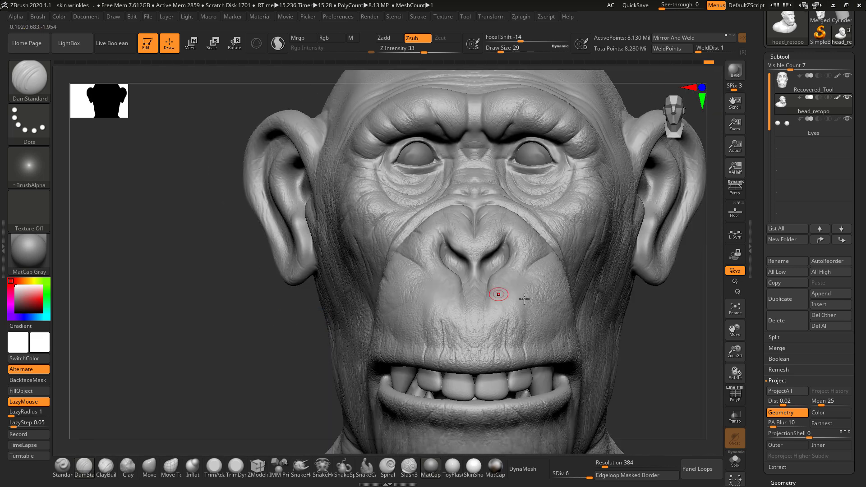
- Set Draw Size to 68 and carve creases over the temple above the front of the ear
left_click_drag(686, 329, 655, 229)
key("space")
left_click_drag(443, 203, 450, 203)
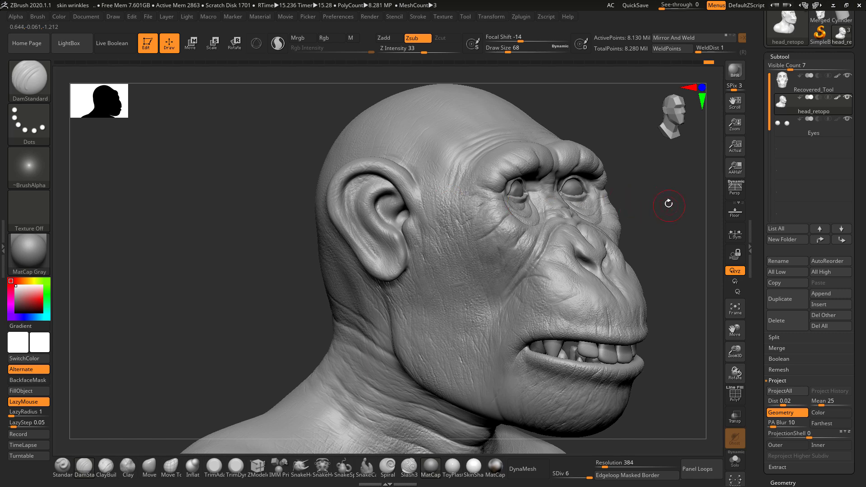
left_click_drag(669, 203, 672, 219, "alt")
mouse_move(472, 153)
left_mouse_down()
mouse_move(441, 131)
mouse_move(409, 143)
mouse_move(395, 134)
left_mouse_up()
- Set Draw Size to 37 and carve finer wrinkles across the temple and the skin in front of the ear
key("space")
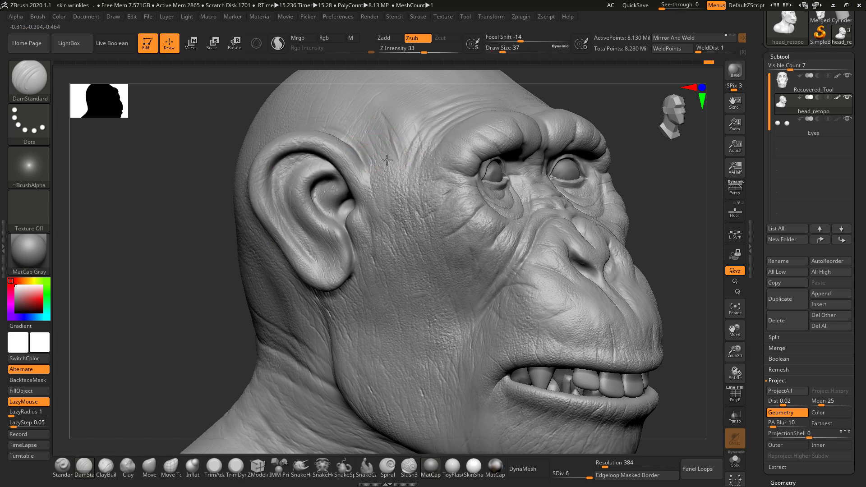
left_click_drag(230, 301, 303, 246)
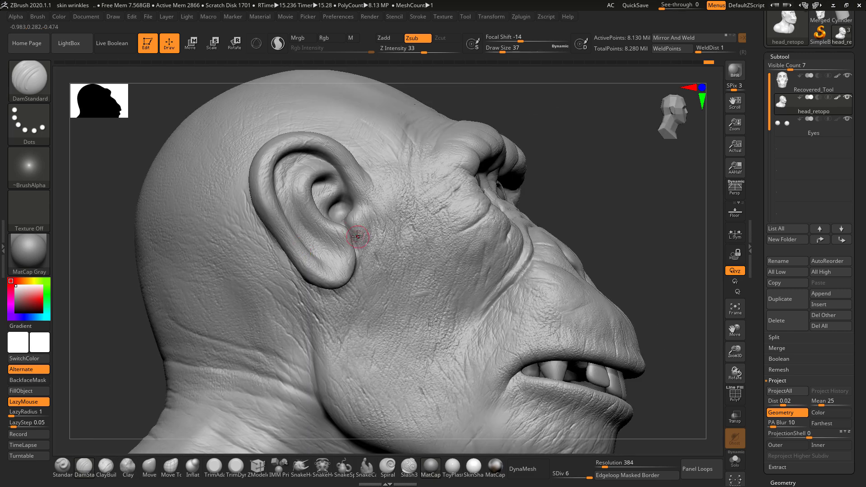
left_click_drag(600, 165, 579, 180)
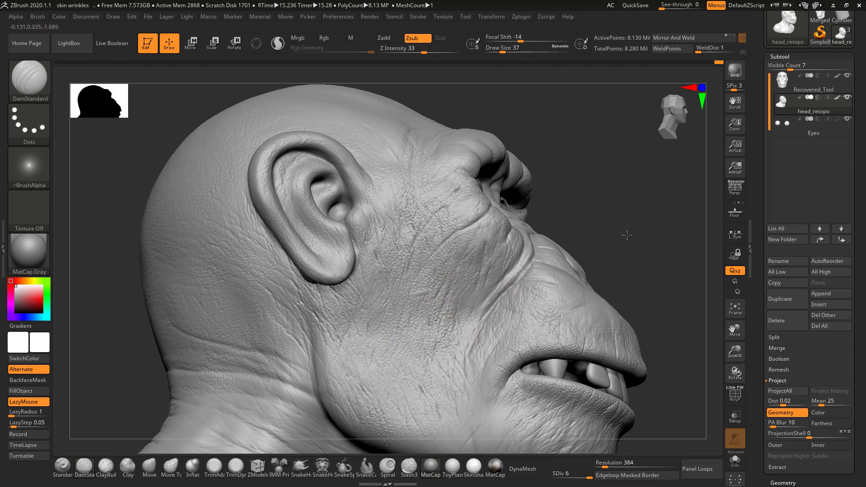
left_click_drag(627, 234, 581, 285)
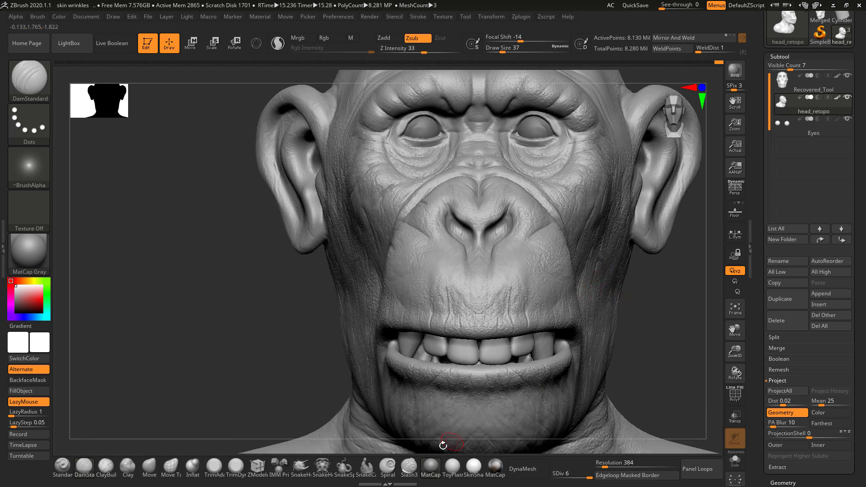
- Lower the head to subdivision level 1 and switch to the Move brush with Draw Size 163
left_click_drag(587, 476, 554, 478)
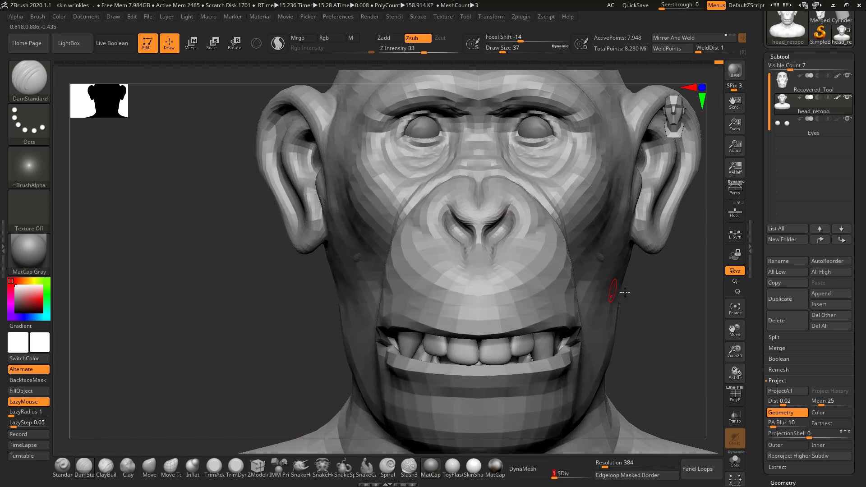
left_click_drag(625, 292, 544, 305)
mouse_move(213, 295)
left_mouse_down()
mouse_move(245, 286)
mouse_move(269, 307)
left_mouse_up()
left_click(149, 467)
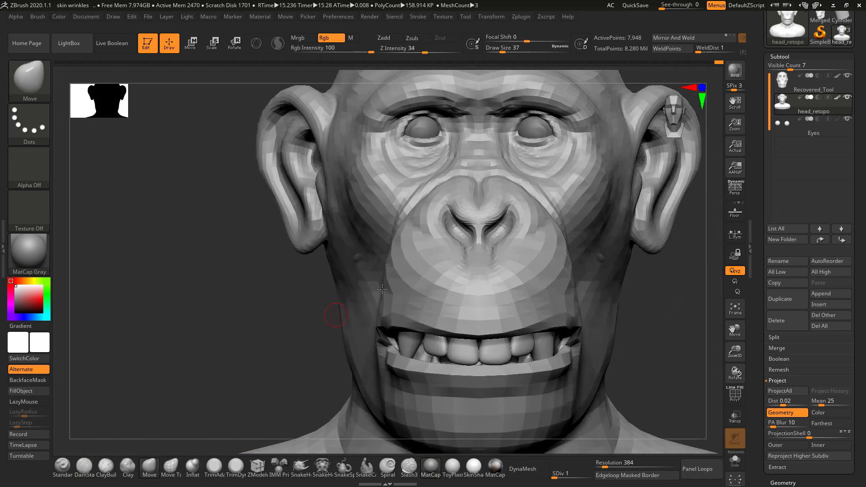
key("space")
left_click_drag(673, 295, 649, 299, "alt")
mouse_move(540, 259)
left_mouse_down("alt")
mouse_move(552, 273)
mouse_move(529, 259)
left_mouse_up("alt")
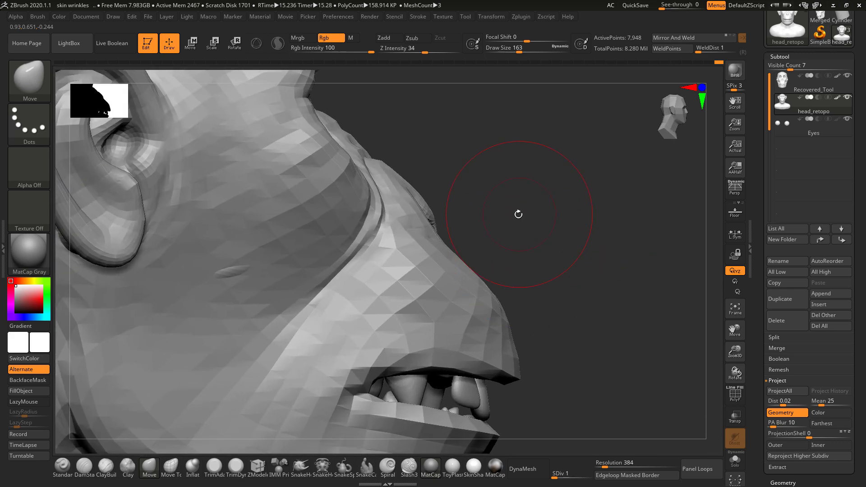
- Set Draw Size to 234, undo the last move, enable X symmetry and reshape the nose and upper muzzle
left_click_drag(532, 208, 522, 219)
key("space")
left_click_drag(450, 221, 456, 222)
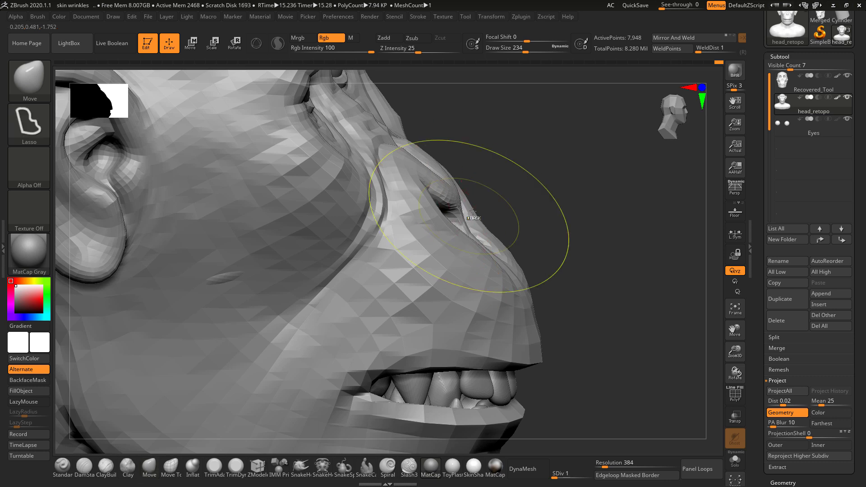
key("ctrl+z")
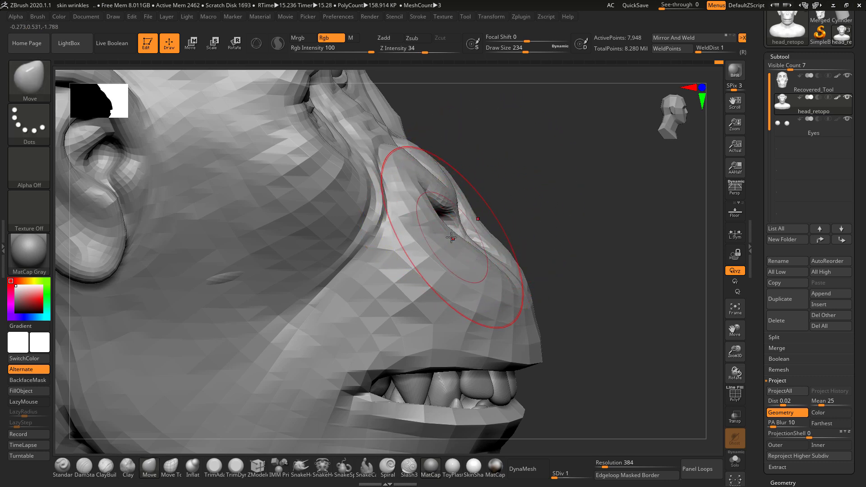
left_click_drag(453, 235, 464, 220)
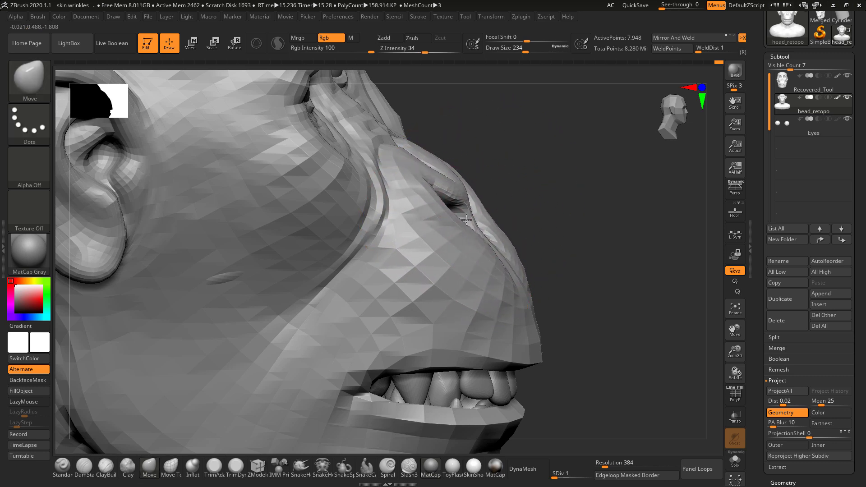
mouse_move(579, 193)
left_mouse_down()
mouse_move(513, 235)
mouse_move(456, 250)
left_mouse_up()
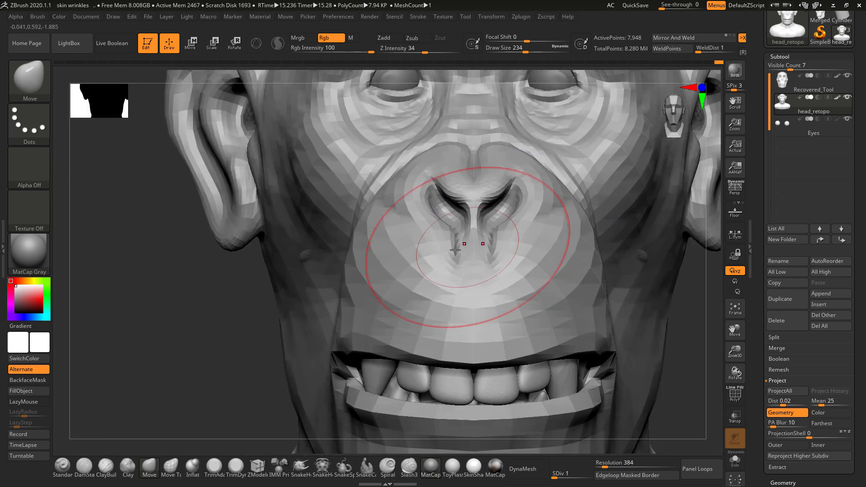
mouse_move(369, 283)
left_mouse_down()
mouse_move(359, 269)
mouse_move(367, 270)
left_mouse_up()
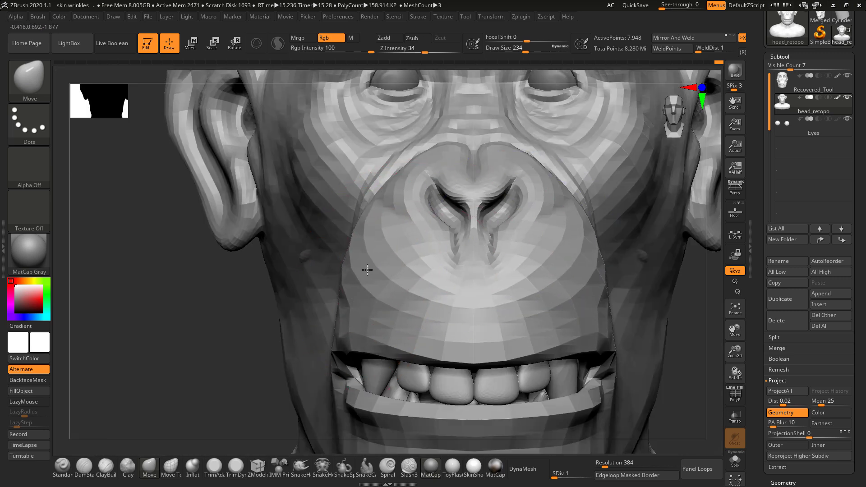
- Set Draw Size to 167 and adjust the side contours of the muzzle and upper lip with the Move brush
mouse_move(367, 281)
right_mouse_down()
mouse_move(526, 282)
mouse_move(501, 337)
right_mouse_up()
key("space")
left_click_drag(479, 318, 458, 320)
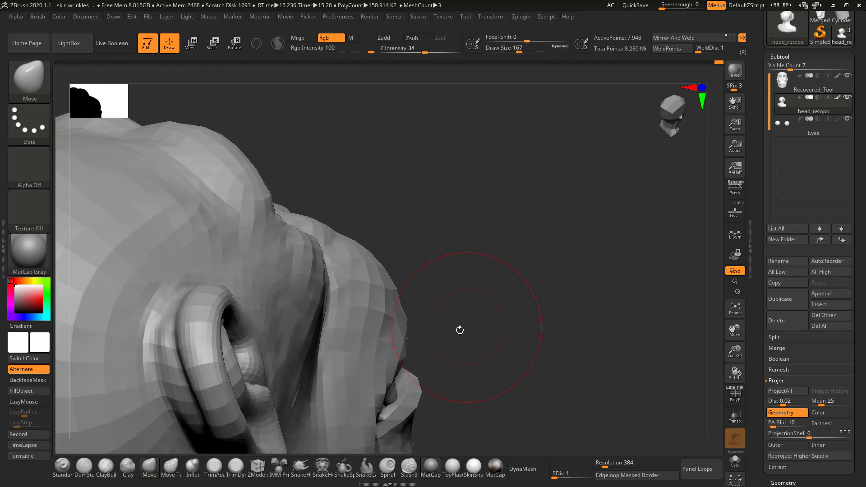
right_click_drag(490, 303, 439, 313, "shift")
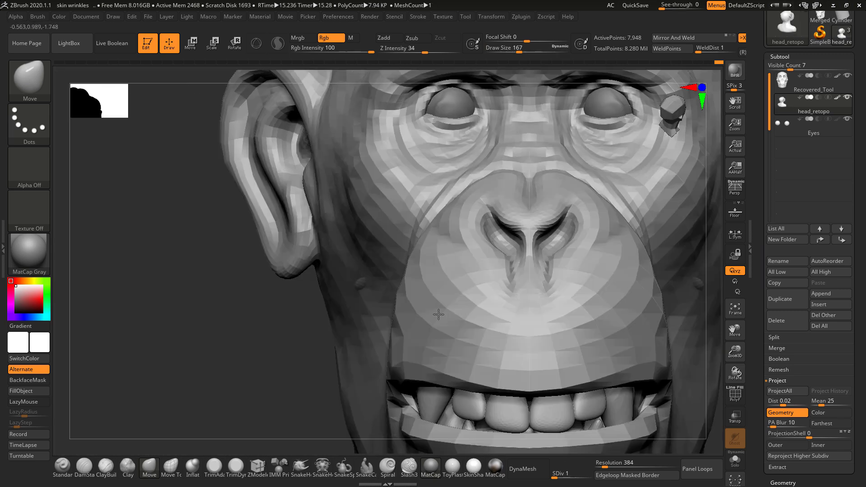
right_click_drag(253, 398, 226, 349, "ctrl")
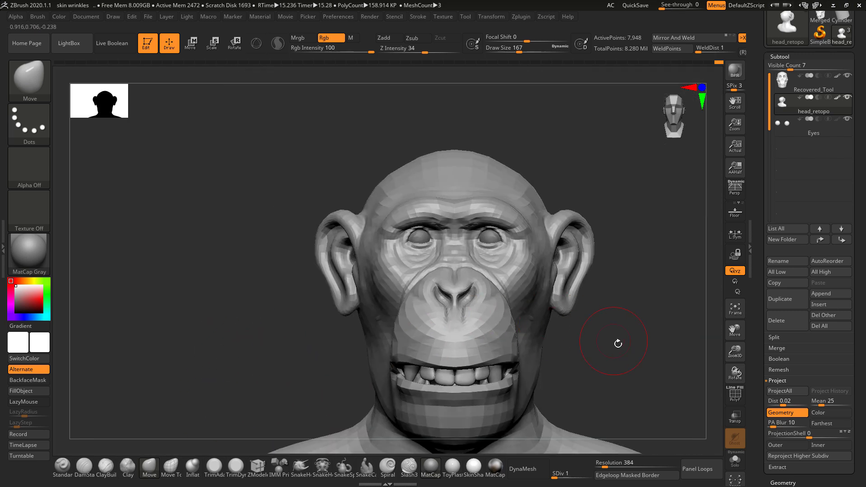
right_click_drag(617, 342, 400, 340)
right_click_drag(677, 306, 515, 309)
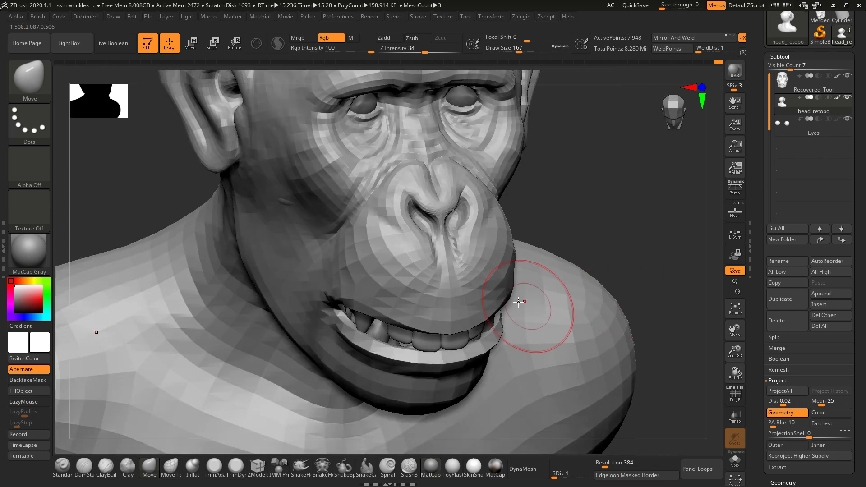
right_click_drag(570, 222, 483, 294)
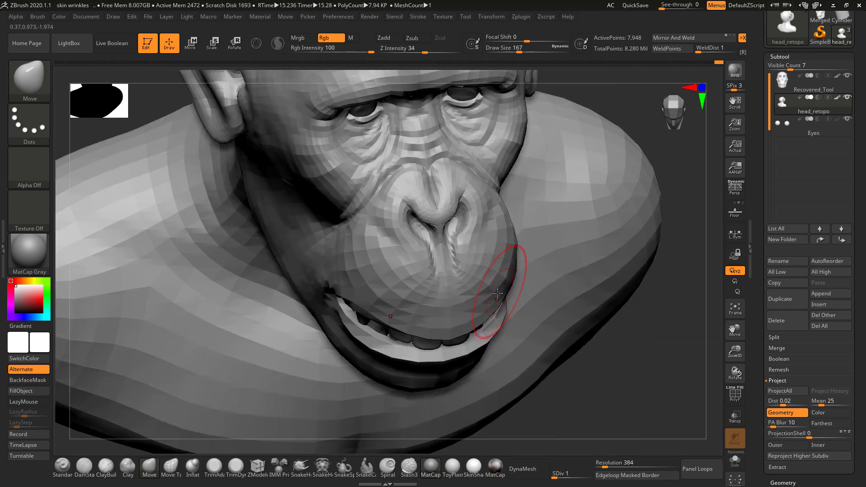
- Raise the head back to subdivision level 6 and inspect the reshaped face with its skin detail
right_click_drag(556, 285, 624, 284, "shift")
left_click_drag(555, 474, 562, 474)
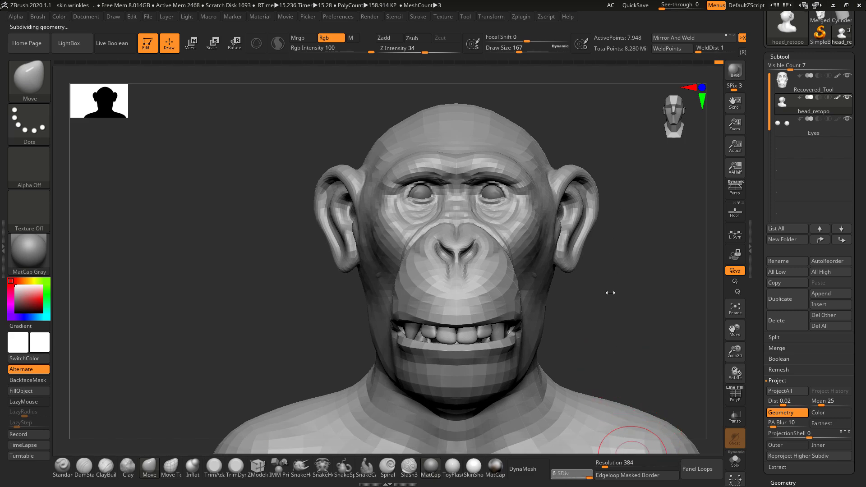
mouse_move(608, 281)
right_mouse_down("ctrl")
mouse_move(627, 284)
mouse_move(597, 276)
mouse_move(606, 259)
mouse_move(580, 257)
mouse_move(635, 251)
mouse_move(586, 344)
mouse_move(608, 324)
mouse_move(596, 322)
right_mouse_up("ctrl")
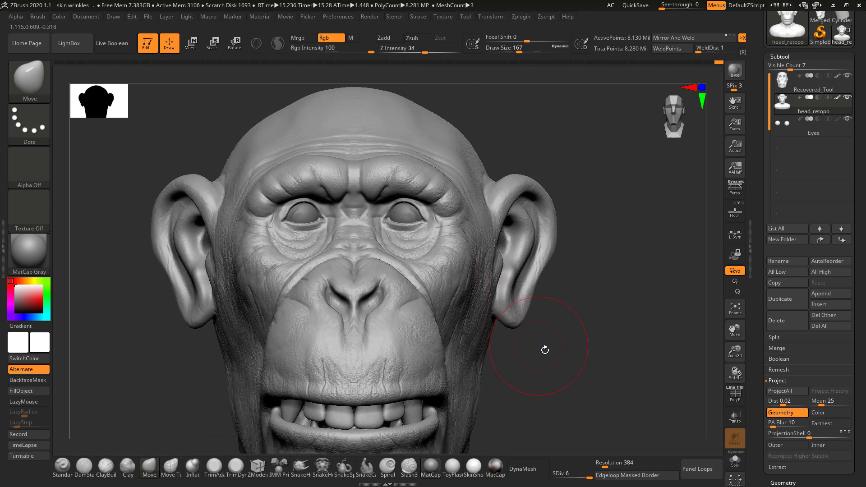
right_click_drag(545, 350, 588, 305)
- Select ClayBuildup with Draw Size 14, disable X symmetry and add small raised moles on the cheek beside the muzzle
key("space")
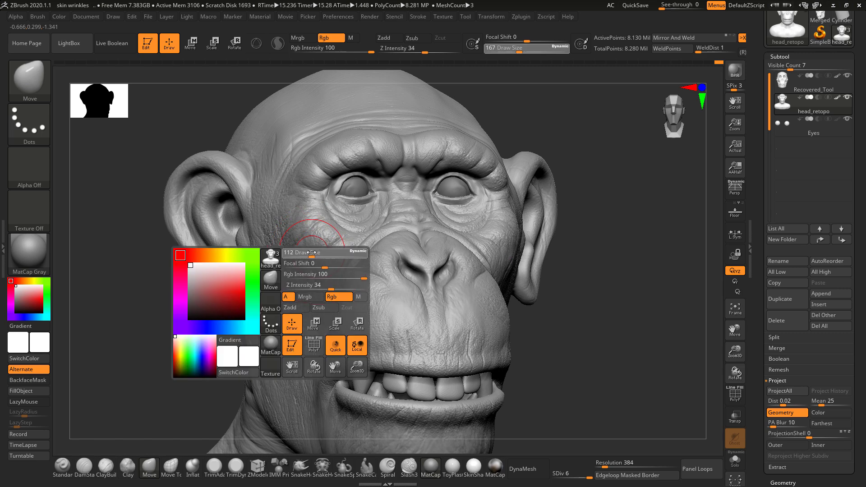
left_click(106, 466)
mouse_move(191, 332)
left_mouse_down("alt")
mouse_move(205, 341)
mouse_move(266, 271)
left_mouse_up("alt")
key("space")
left_click_drag(278, 230, 266, 229)
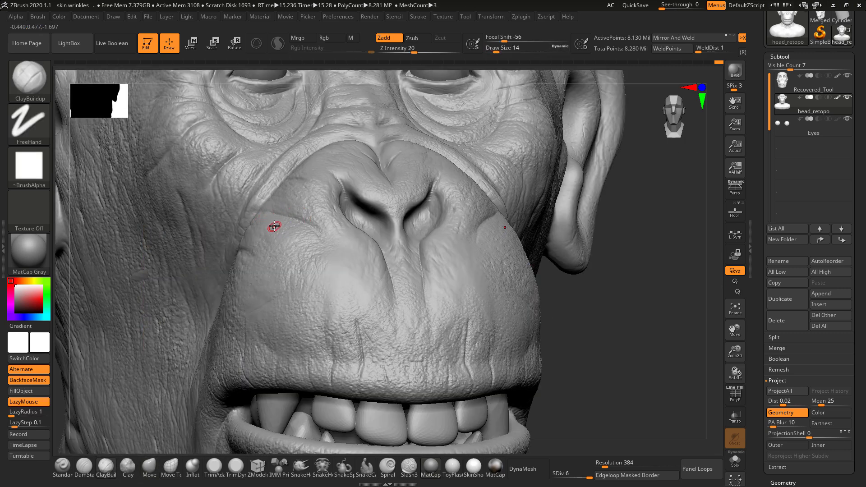
left_click_drag(622, 256, 697, 334, "alt")
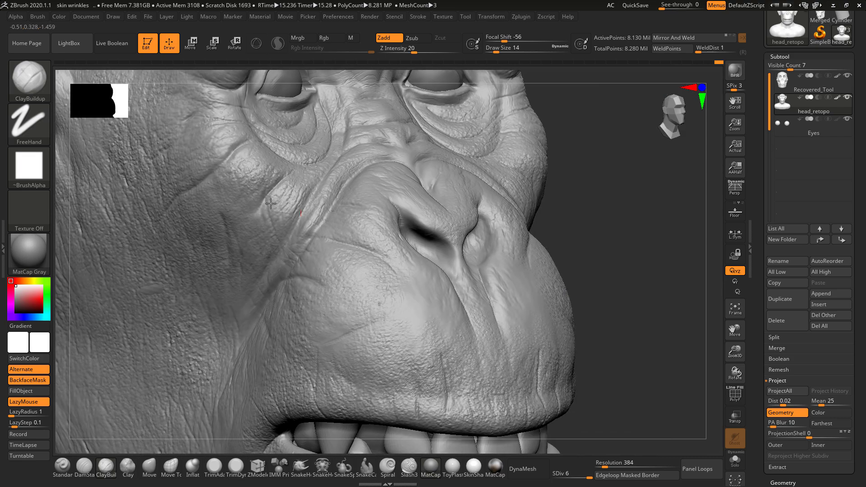
left_click(204, 157)
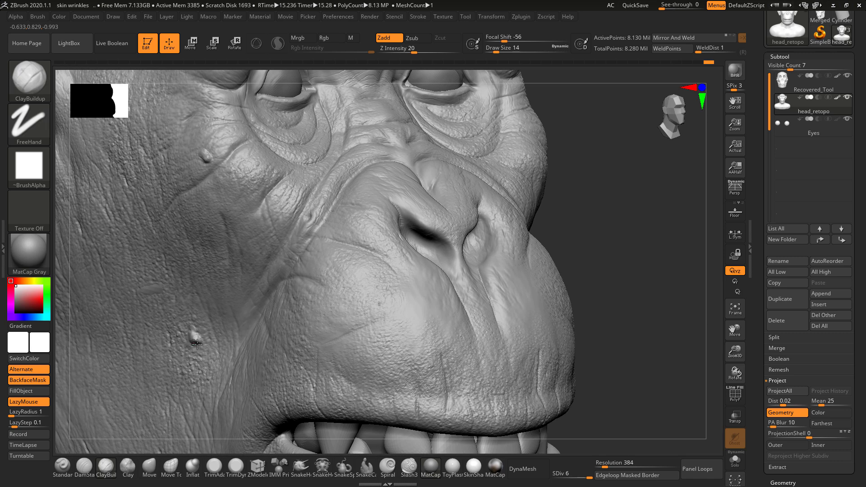
- Add more small raised moles across the opposite cheek in front of the ear
left_click_drag(589, 206, 436, 258)
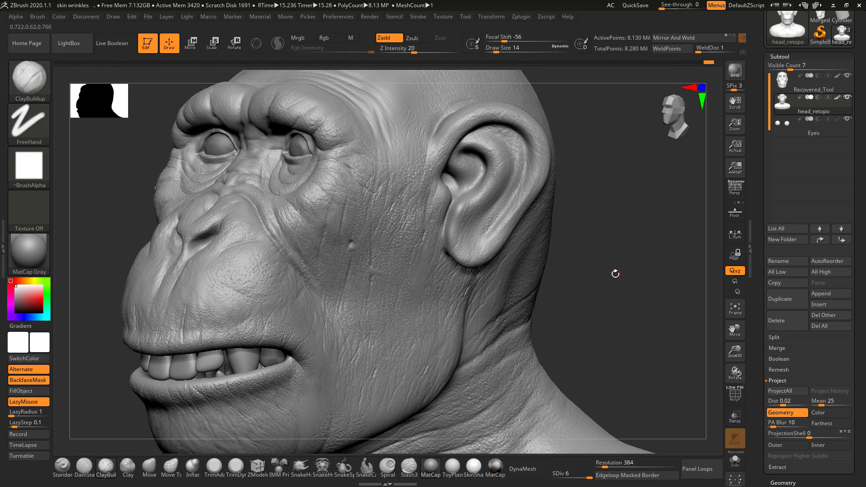
left_click_drag(615, 274, 457, 294)
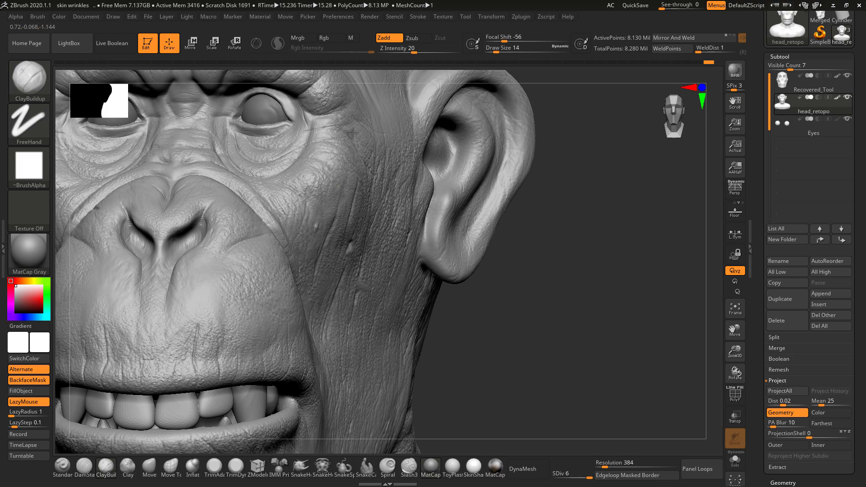
left_click_drag(585, 254, 464, 218)
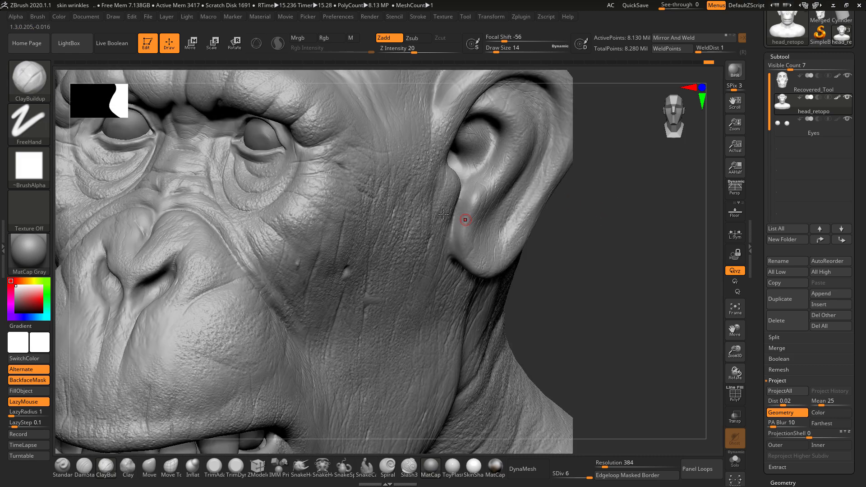
- Set Draw Size to 27 and add larger raised moles beside the outer corner of the eye with ClayBuildup
key("space")
left_click_drag(354, 177, 360, 177)
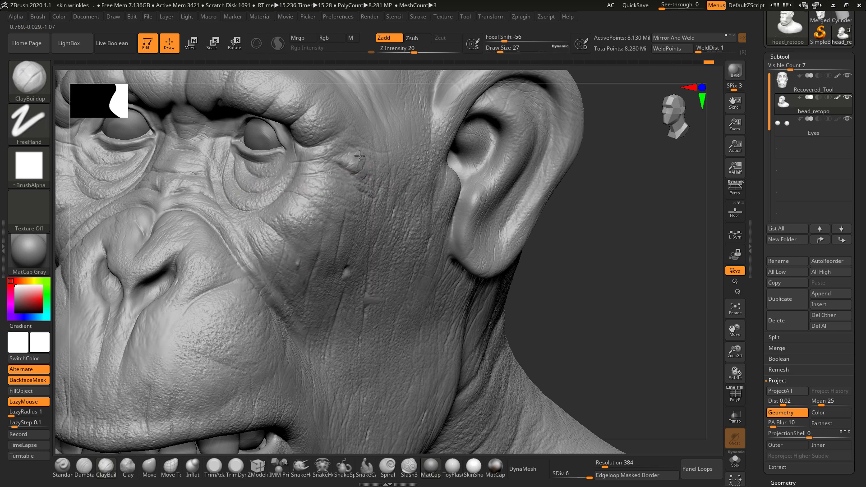
left_click_drag(360, 155, 365, 155)
mouse_move(583, 221)
left_mouse_down()
mouse_move(604, 226)
mouse_move(603, 240)
mouse_move(532, 250)
mouse_move(583, 258)
left_mouse_up()
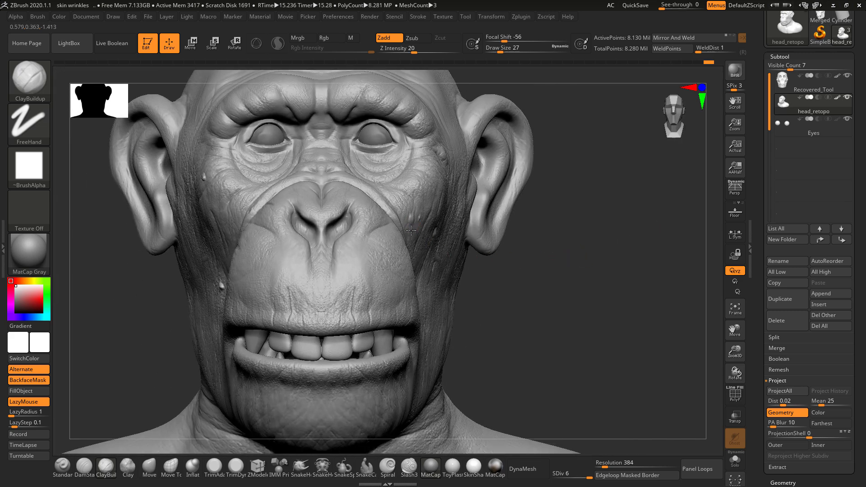
left_click_drag(570, 259, 256, 229)
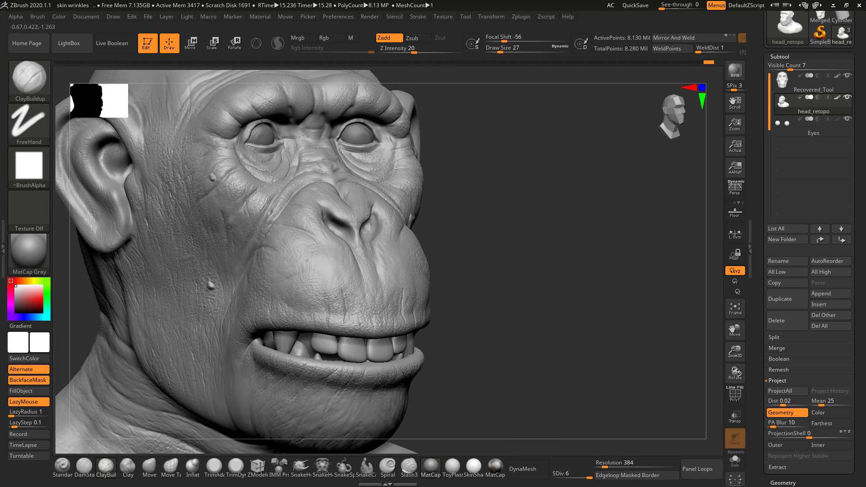
left_click_drag(534, 230, 560, 231, "shift")
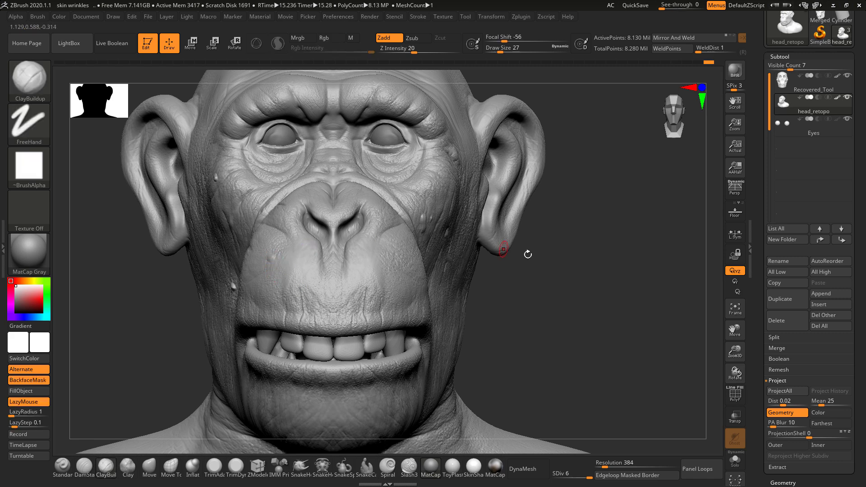
- Set Draw Size to 17, add small moles on both sides of the muzzle and soften the cheek mole with Smooth
mouse_move(526, 252)
left_mouse_down()
mouse_move(411, 284)
mouse_move(385, 273)
left_mouse_up()
key("space")
left_click_drag(474, 240, 387, 267)
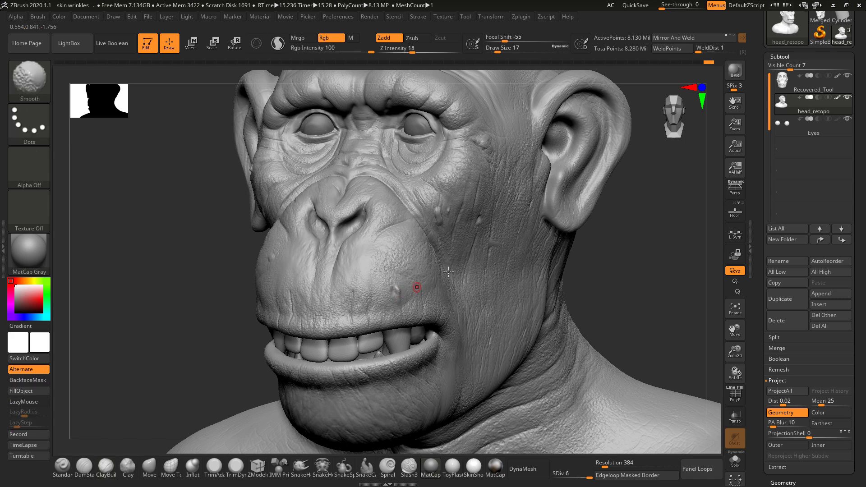
mouse_move(620, 254)
left_mouse_down()
mouse_move(638, 254)
mouse_move(583, 258)
mouse_move(603, 253)
mouse_move(576, 247)
mouse_move(590, 259)
mouse_move(607, 257)
mouse_move(605, 320)
mouse_move(535, 306)
left_mouse_up()
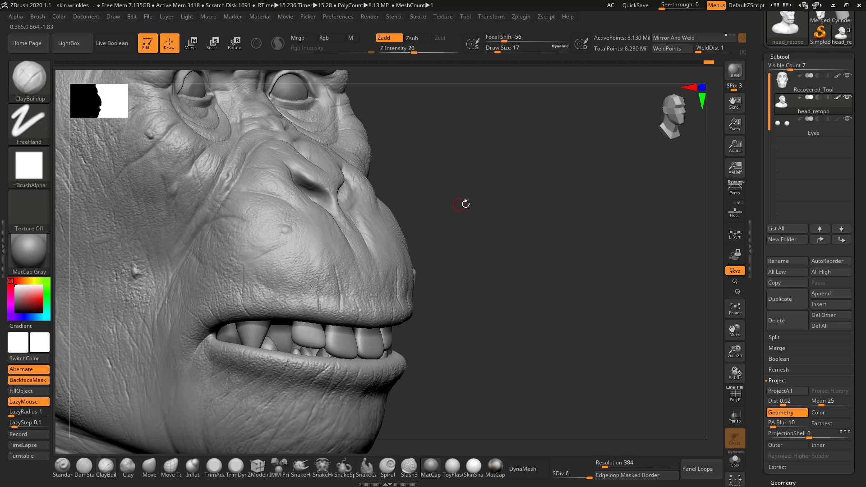
mouse_move(479, 191)
left_mouse_down()
mouse_move(180, 282)
mouse_move(134, 273)
left_mouse_up()
key("shift")
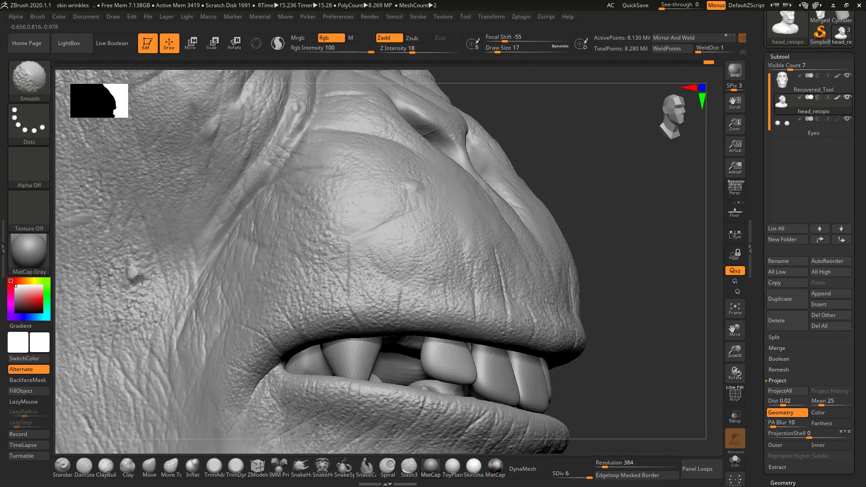
mouse_move(587, 174)
left_mouse_down("alt")
mouse_move(532, 150)
mouse_move(518, 196)
mouse_move(623, 262)
mouse_move(638, 253)
left_mouse_up("alt")
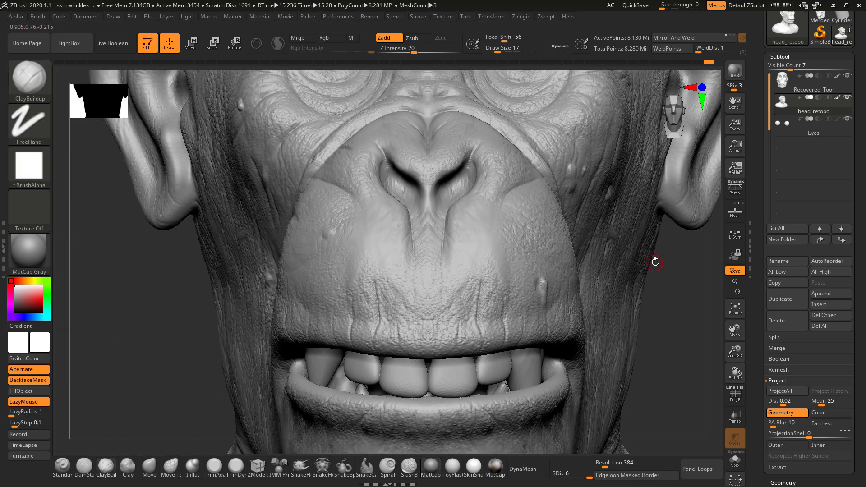
left_click_drag(688, 281, 434, 286)
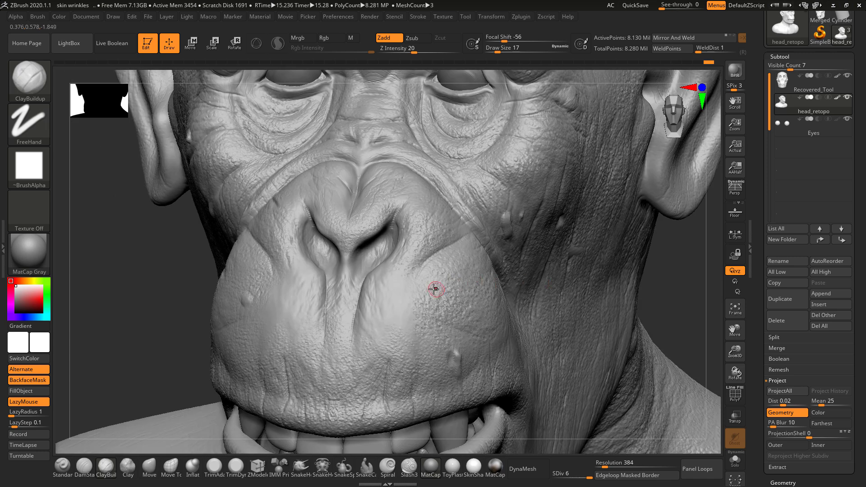
key("shift")
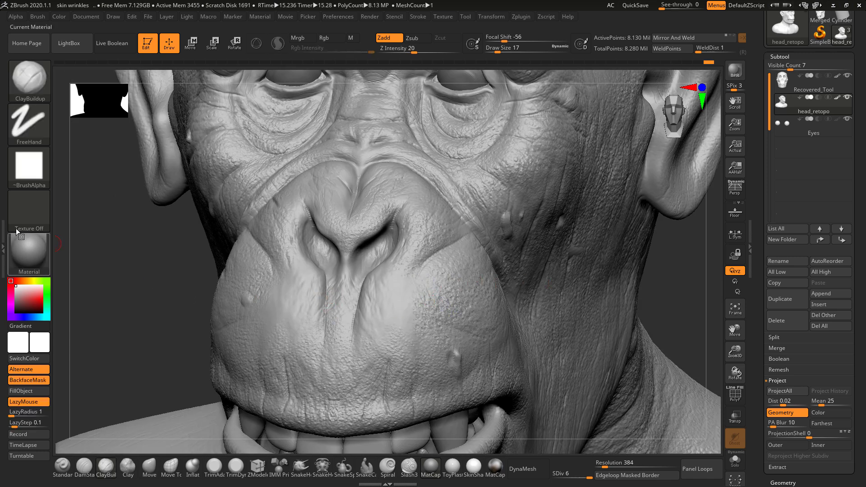
- Select the Standard brush with the Spray stroke and load the Bumpy Skin2 alpha
left_click(62, 467)
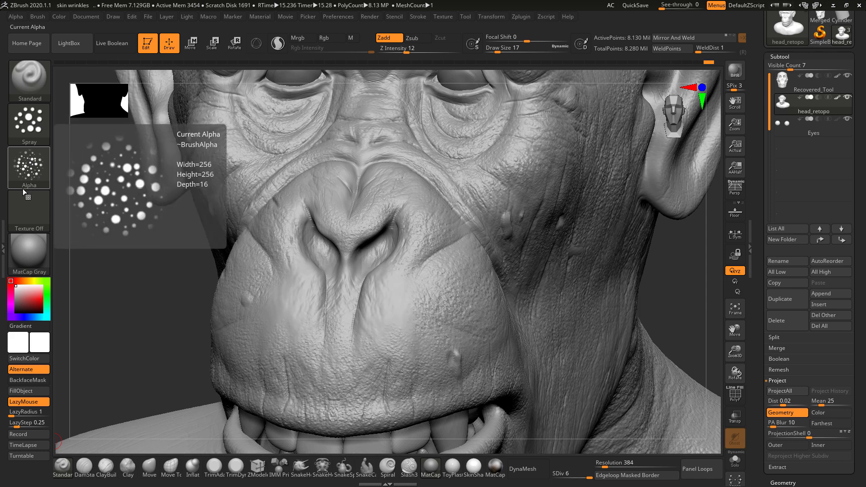
left_click(32, 158)
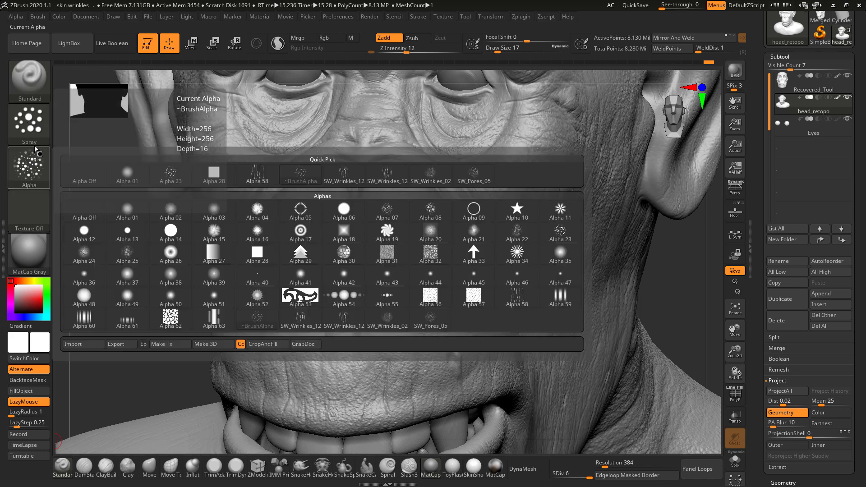
left_click(66, 49)
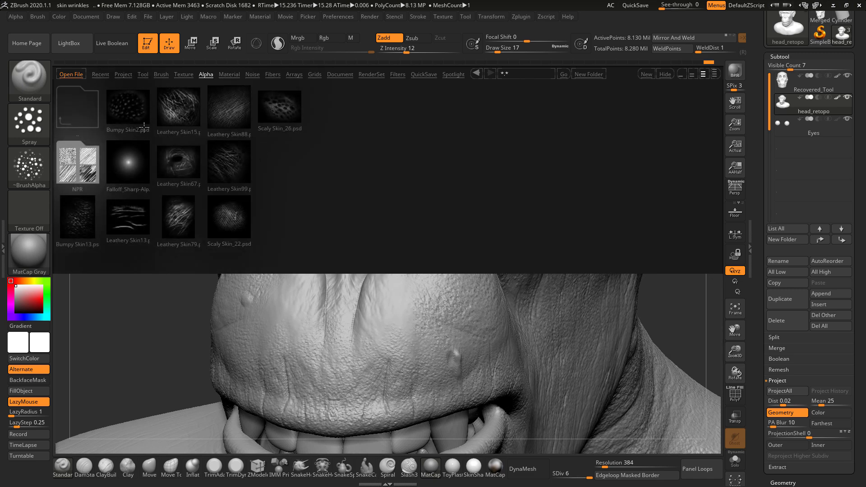
left_click(131, 108)
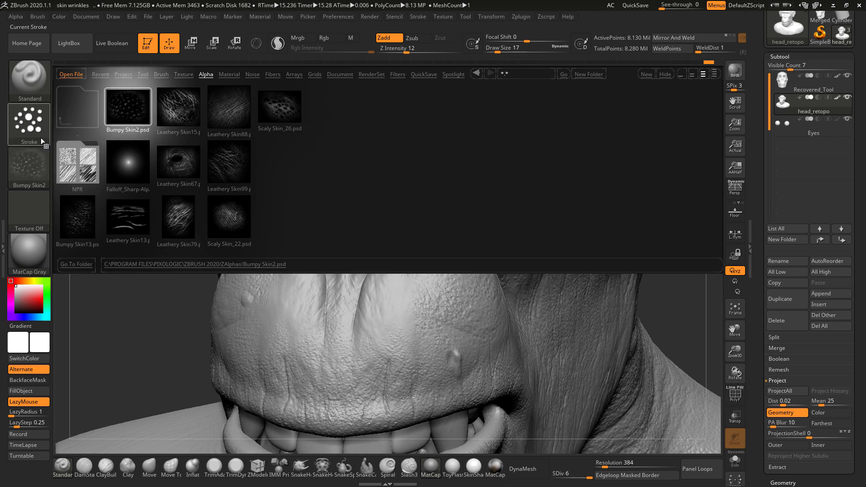
left_click(32, 122)
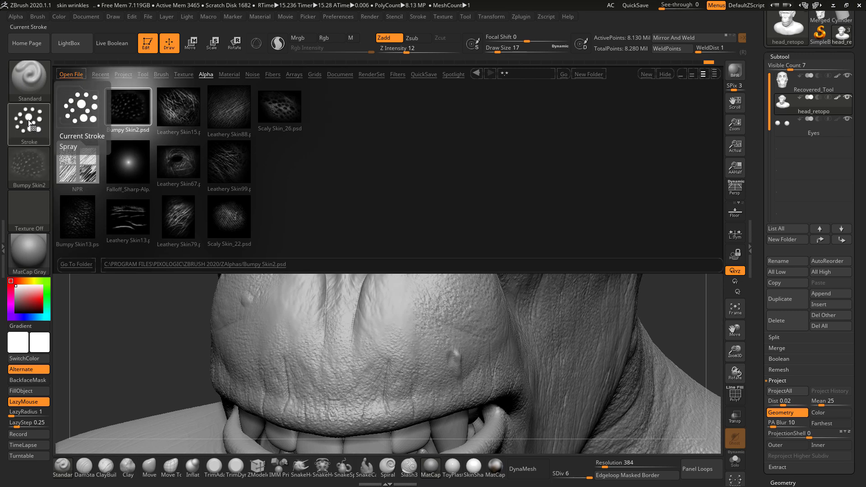
left_click(66, 45)
key("space")
left_click_drag(444, 255, 475, 256)
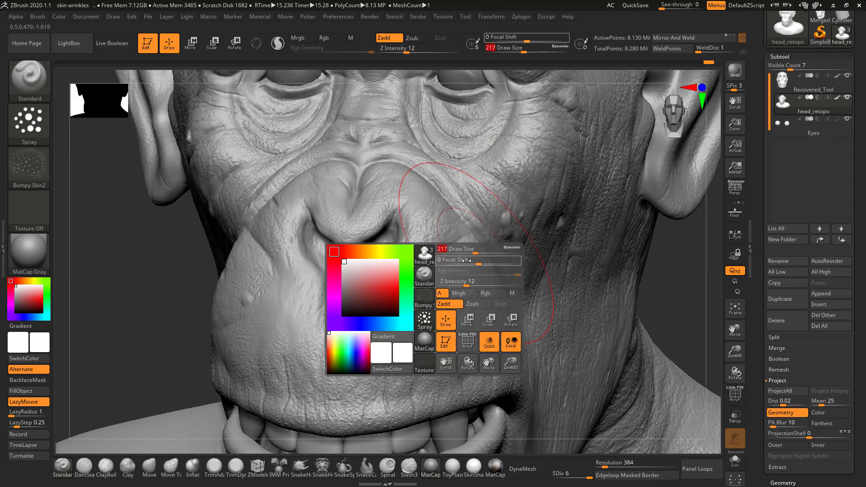
key("ctrl+z")
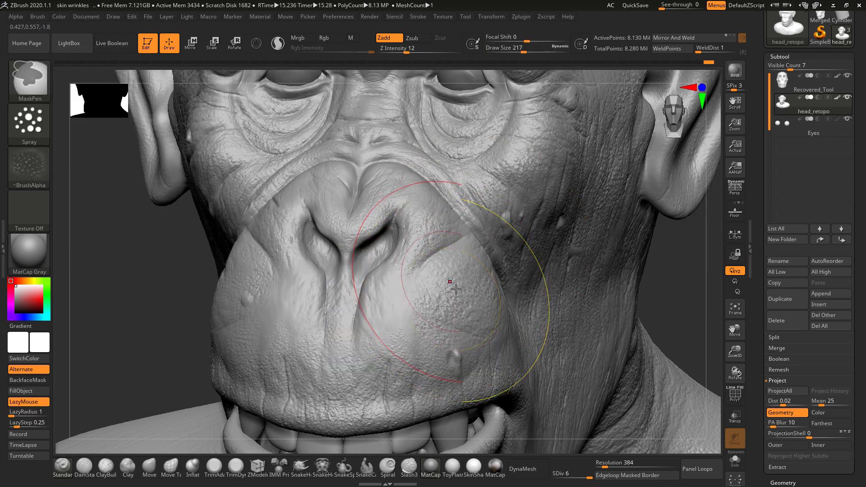
- Set Draw Size to 120 and spray bumpy skin texture over one side of the muzzle beside the nostril
key("space")
key("space")
left_click_drag(457, 269, 450, 269)
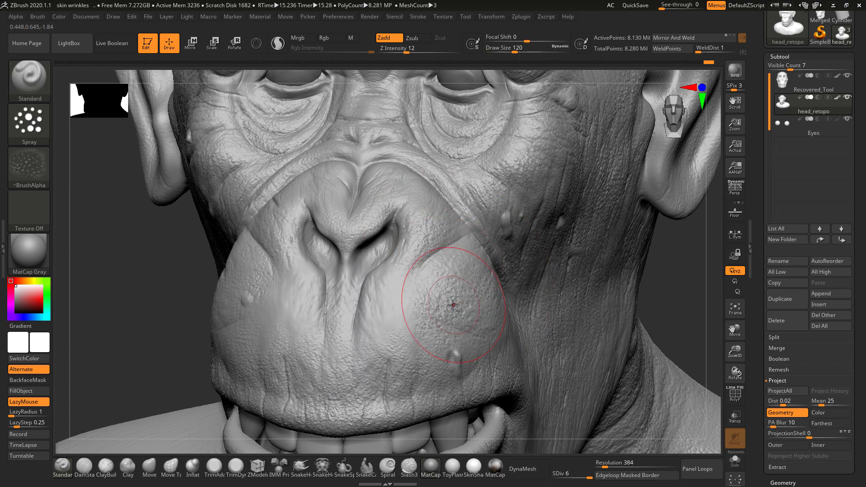
left_click_drag(417, 305, 426, 296)
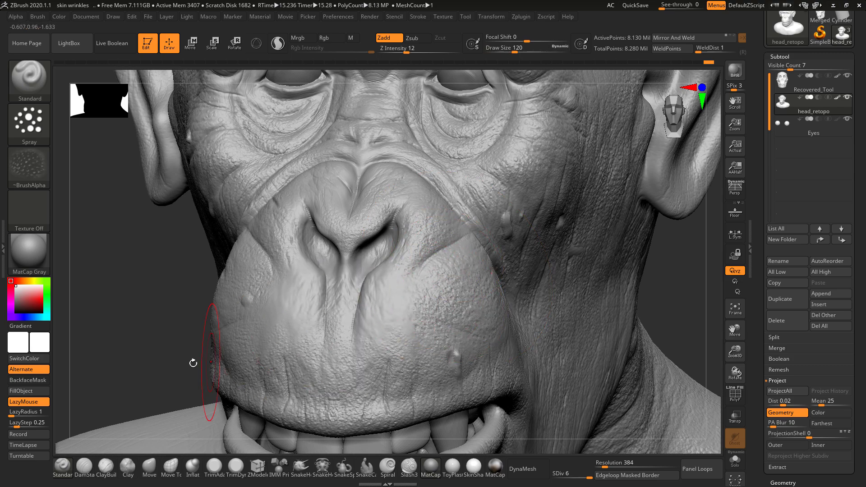
- Spray bumps over the opposite side of the muzzle, using Draw Size 90 and Z Intensity 23
left_click_drag(193, 362, 258, 356)
left_click_drag(252, 306, 257, 328)
key("space")
left_click_drag(266, 295, 262, 295)
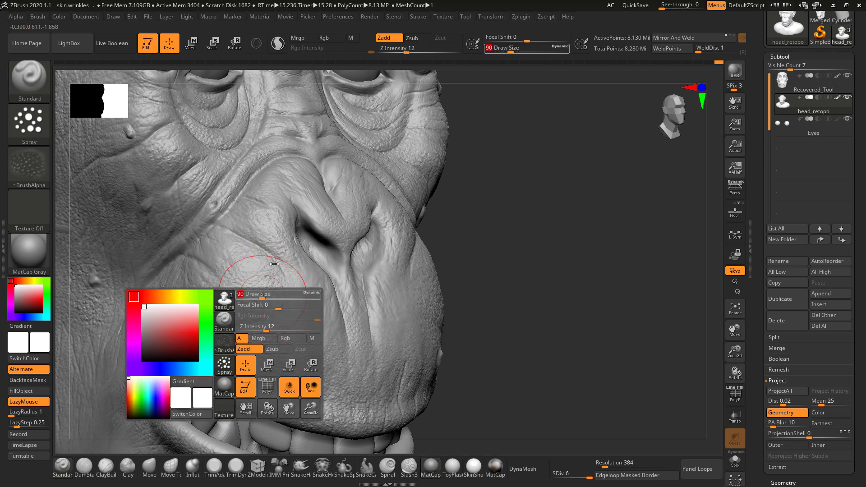
left_click_drag(408, 48, 417, 49)
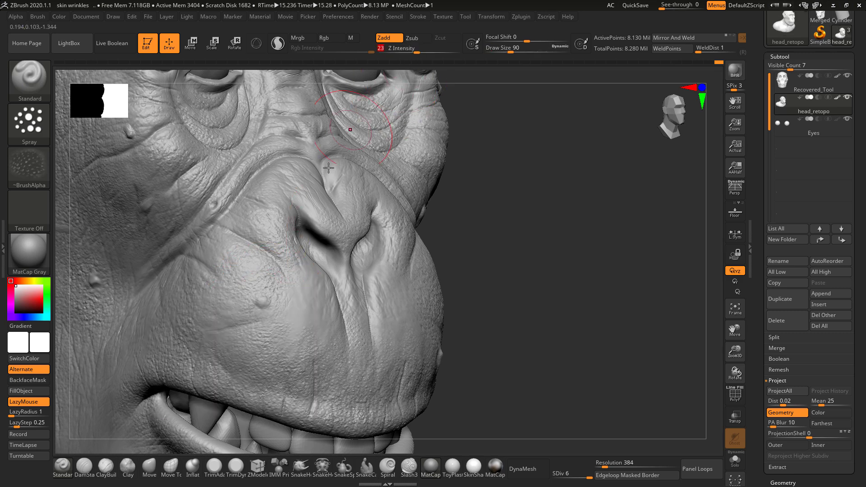
left_click_drag(281, 291, 292, 350)
key("ctrl")
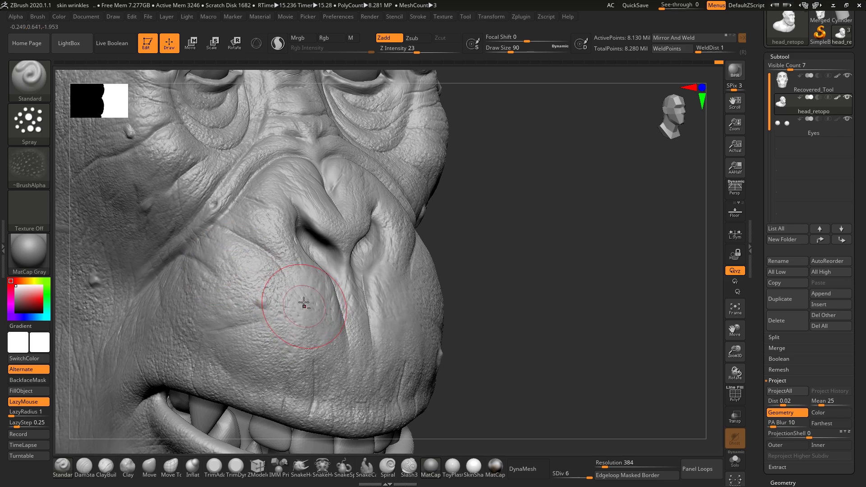
left_click_drag(507, 229, 456, 254)
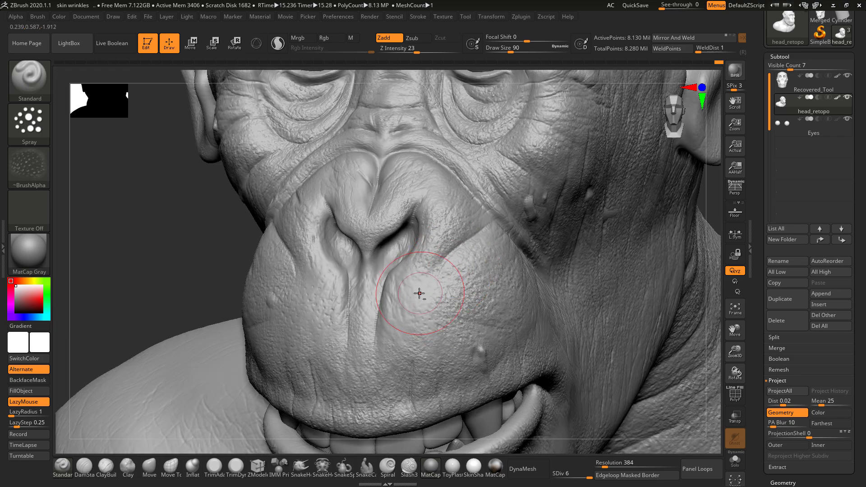
- Check the muzzle from above and spray the bumpy skin texture across both brow ridges
left_click_drag(129, 297, 181, 256, "alt")
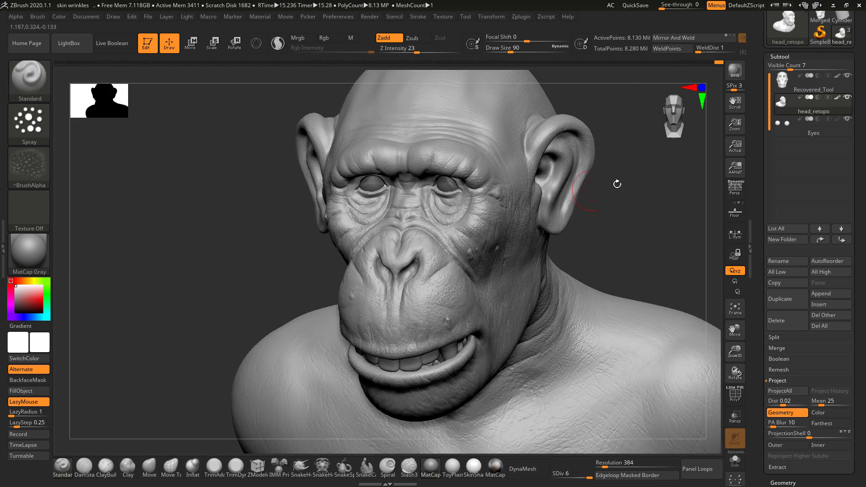
left_click_drag(627, 185, 632, 226)
left_click_drag(622, 105, 455, 186, "alt")
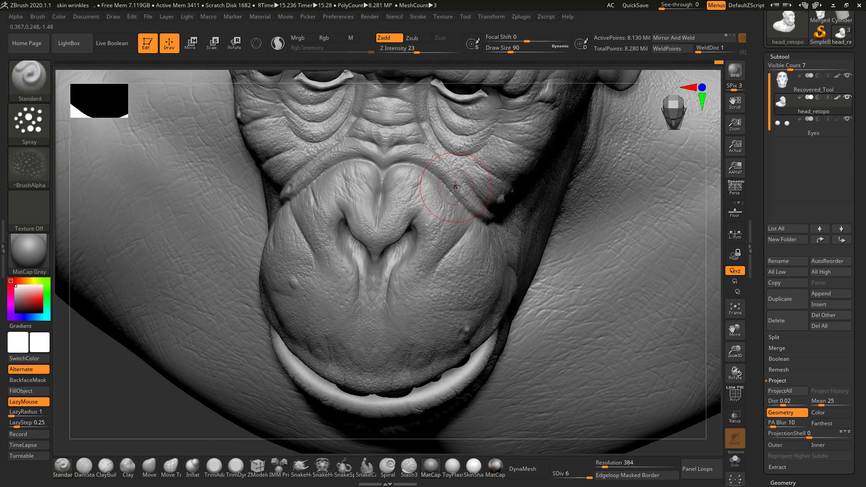
left_click_drag(598, 76, 402, 243, "alt")
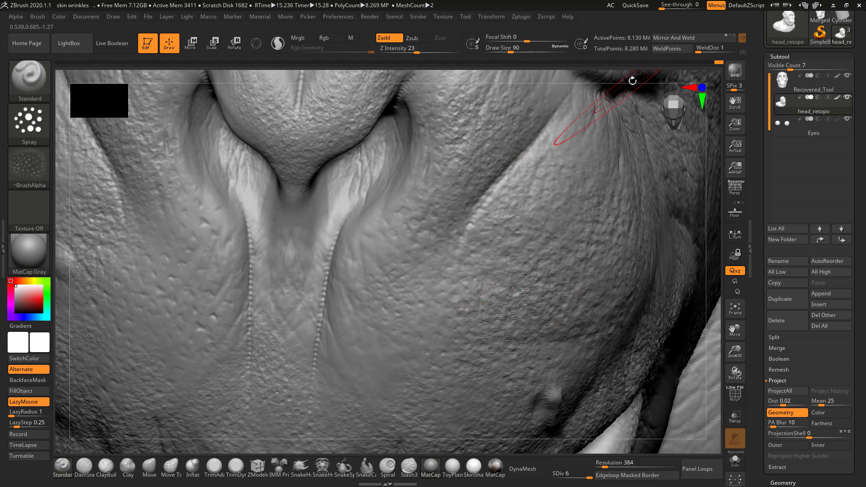
left_click_drag(632, 80, 548, 266, "alt")
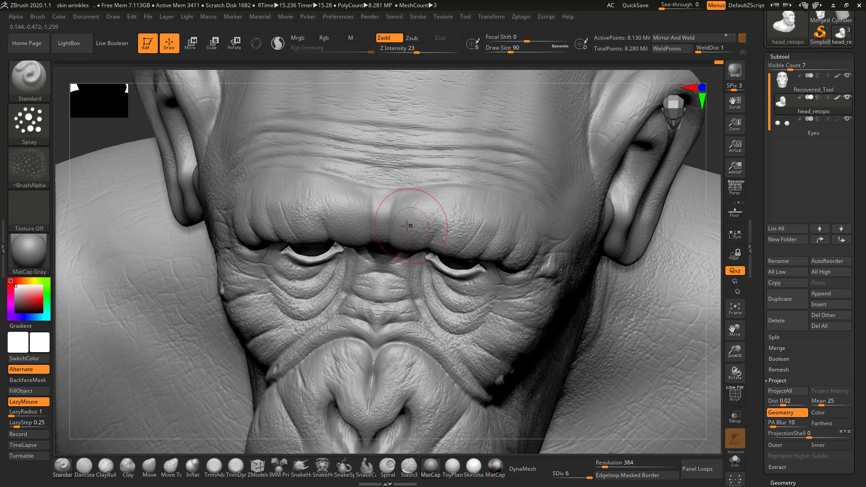
key("ctrl")
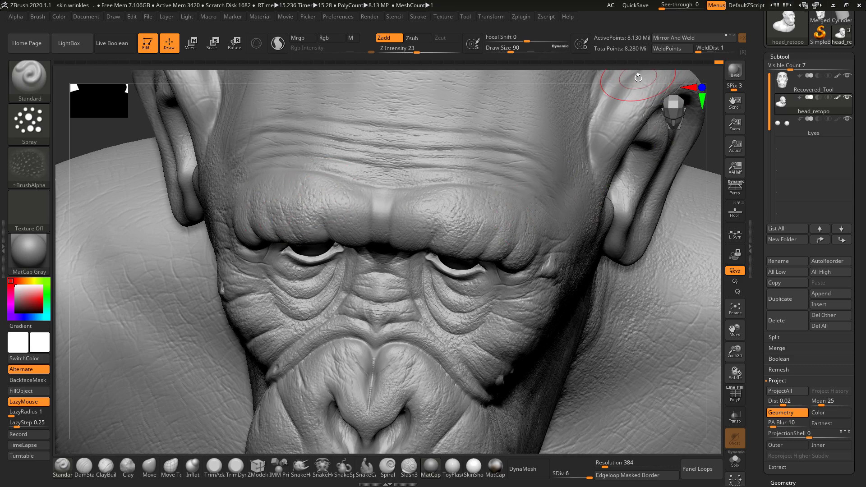
right_click_drag(615, 85, 639, 3)
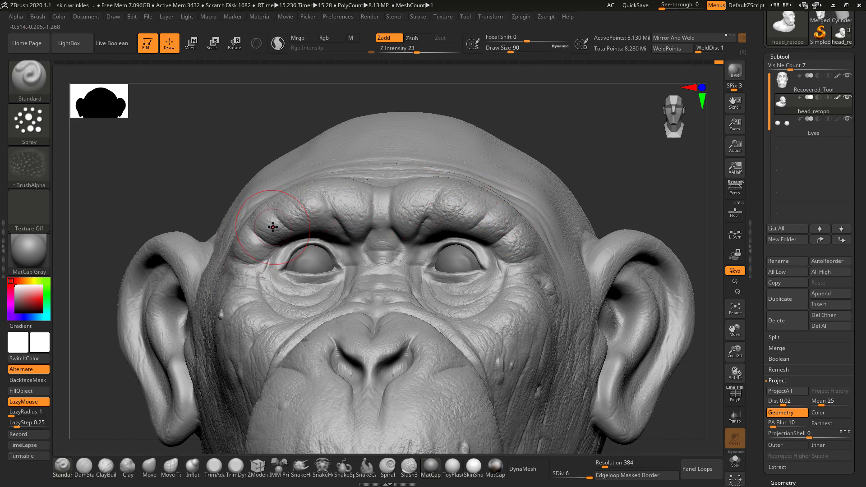
- Set Draw Size to 54, add finer bumps along the brow ridges and bring the whole bust into view
key("space")
left_click_drag(274, 225, 268, 225)
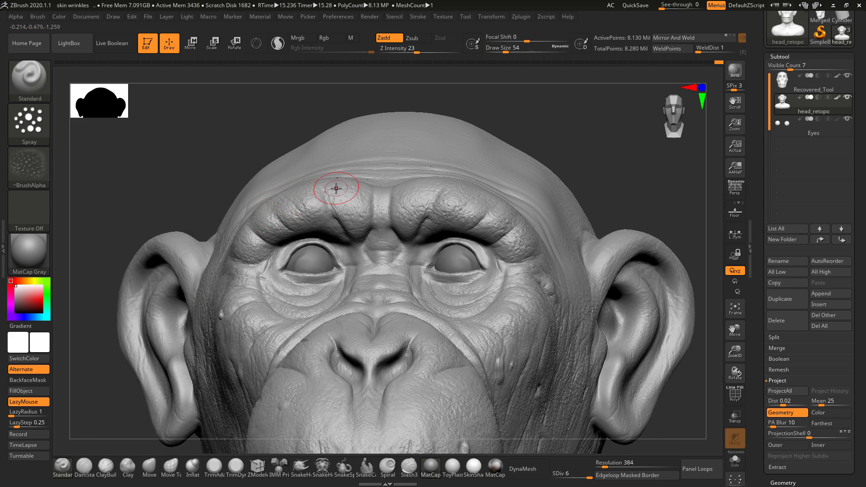
mouse_move(369, 205)
left_mouse_down()
mouse_move(413, 191)
mouse_move(401, 230)
left_mouse_up()
left_click(509, 258)
mouse_move(572, 135)
left_mouse_down()
mouse_move(611, 194)
mouse_move(570, 180)
mouse_move(624, 207)
mouse_move(632, 232)
mouse_move(611, 255)
mouse_move(616, 230)
mouse_move(623, 262)
mouse_move(619, 232)
mouse_move(632, 251)
mouse_move(644, 234)
mouse_move(631, 225)
mouse_move(610, 232)
mouse_move(627, 221)
left_mouse_up()
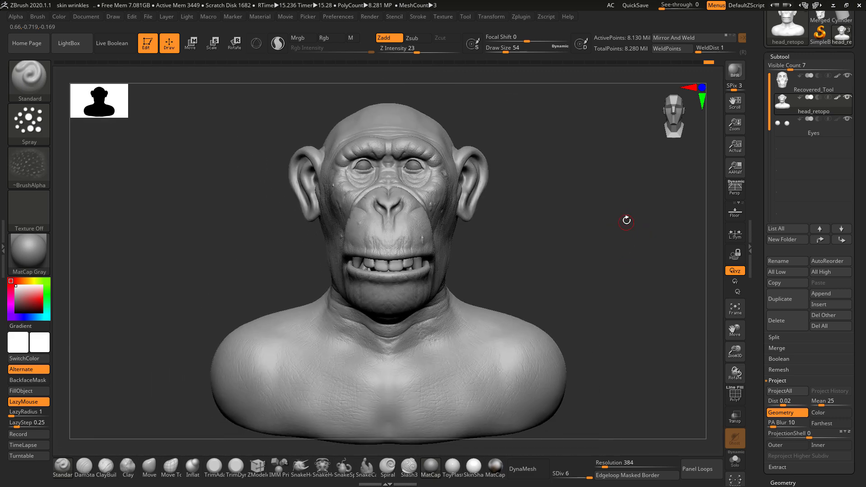
- Start saving the project and browse to the Sculpting a Chimpanzee in ZBrush course folder
key("ctrl+s")
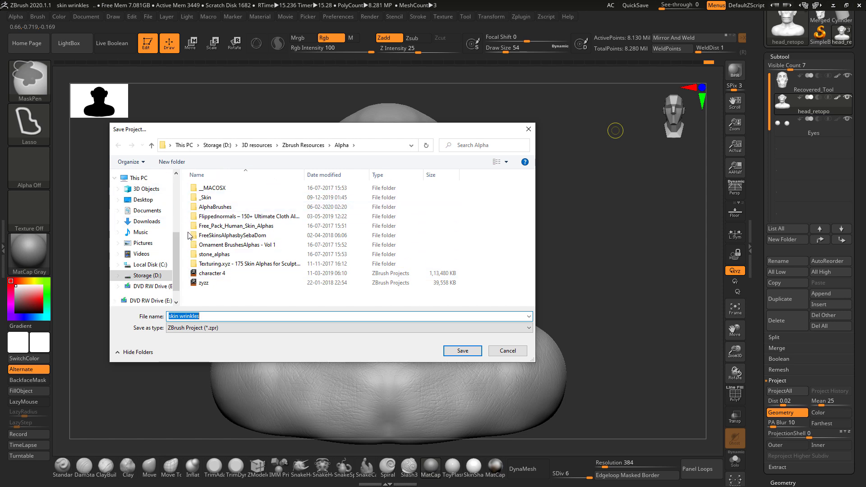
left_click_drag(177, 258, 171, 215)
left_click(151, 240)
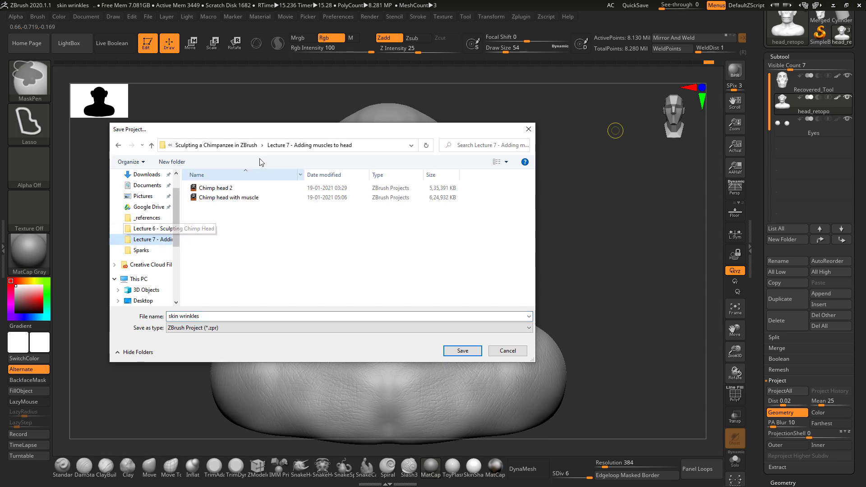
left_click(247, 145)
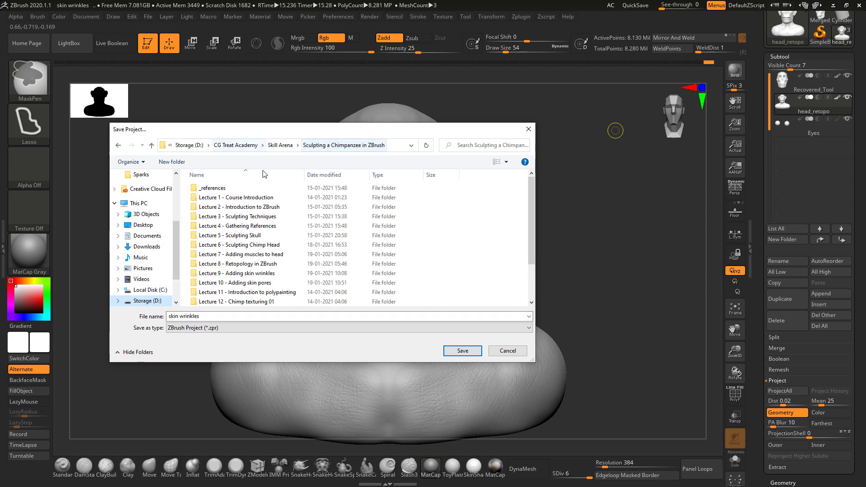
- Check the Lecture 8 - Retopology in ZBrush and Lecture 9 - Adding skin wrinkles folders for existing project files
left_click(239, 265)
double_click(239, 265)
left_click(275, 145)
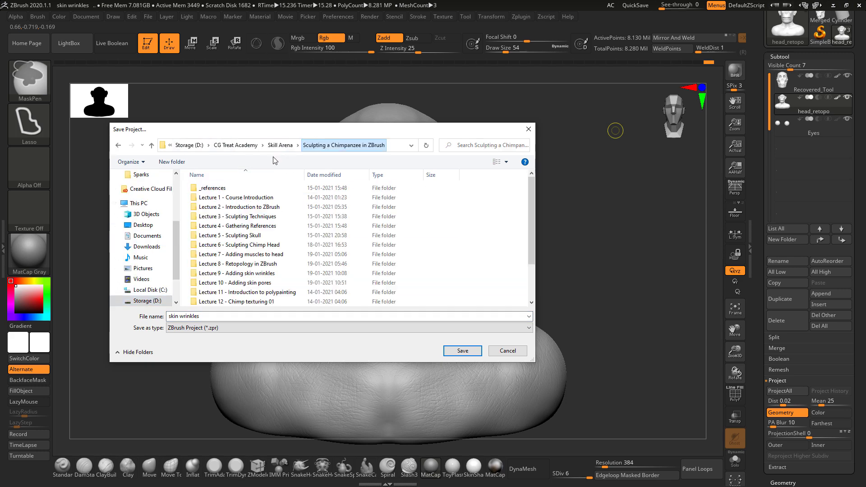
double_click(237, 274)
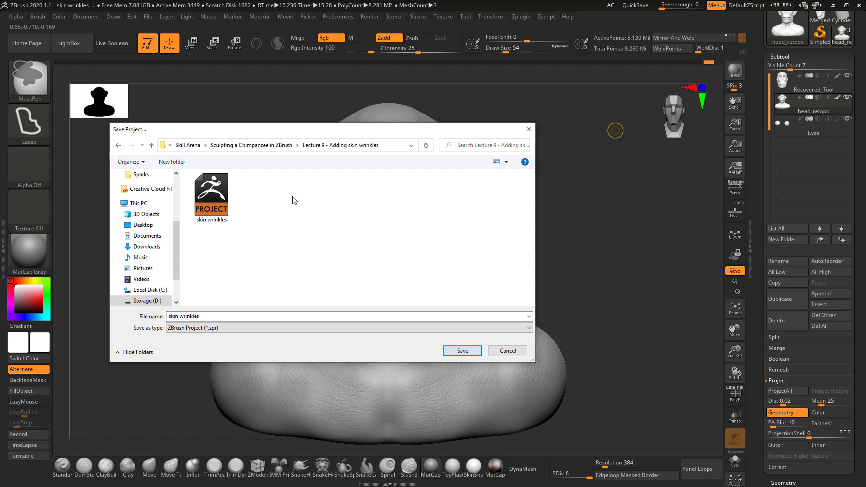
- Switch to File Explorer and check the contents of the Lecture 9 - Adding skin wrinkles folder
key("alt+Tab")
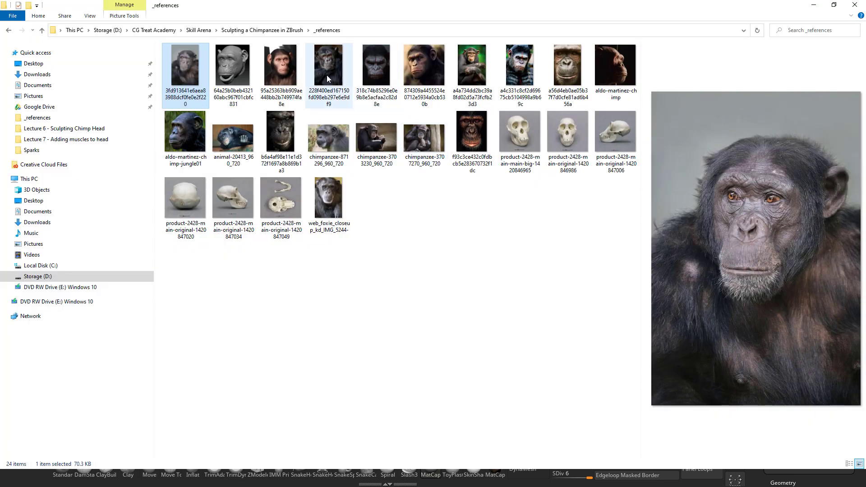
left_click(262, 30)
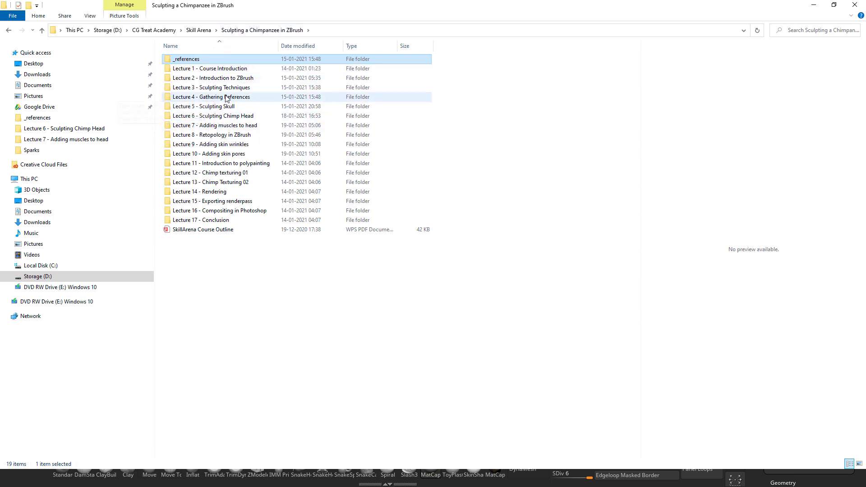
double_click(222, 144)
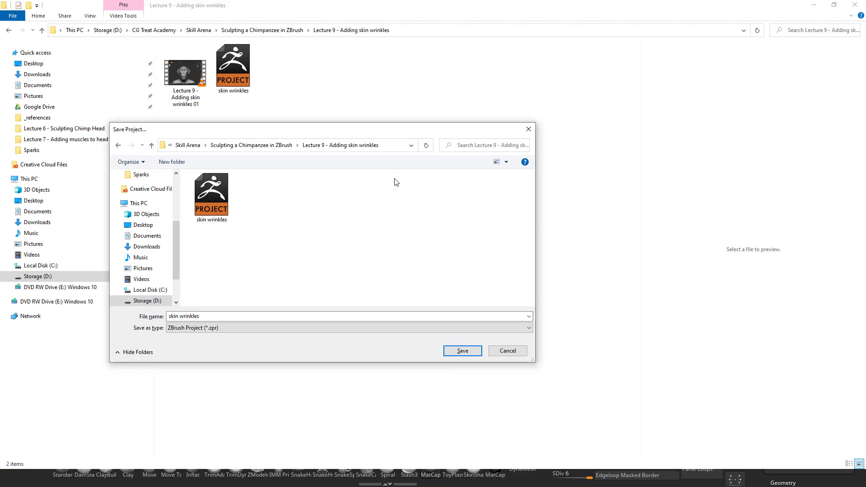
- Save the ZBrush project as skin wrinkles in the Lecture 10 - Adding skin pores folder
left_click(266, 146)
double_click(254, 283)
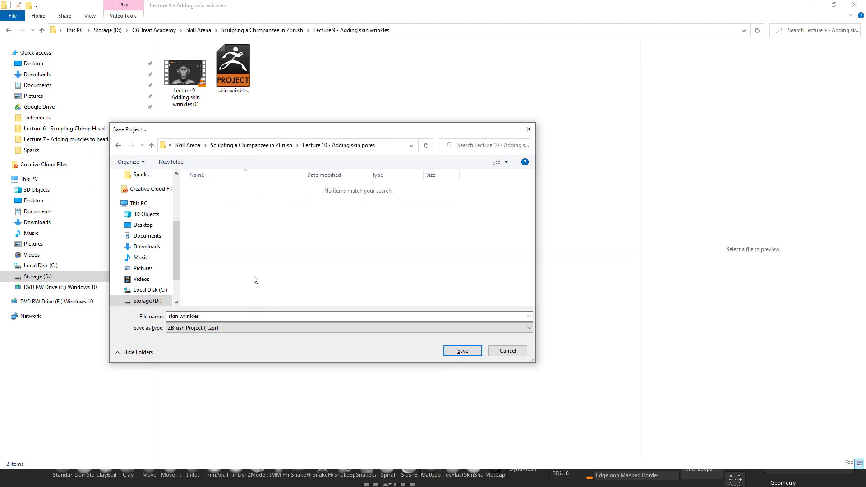
left_click(463, 351)
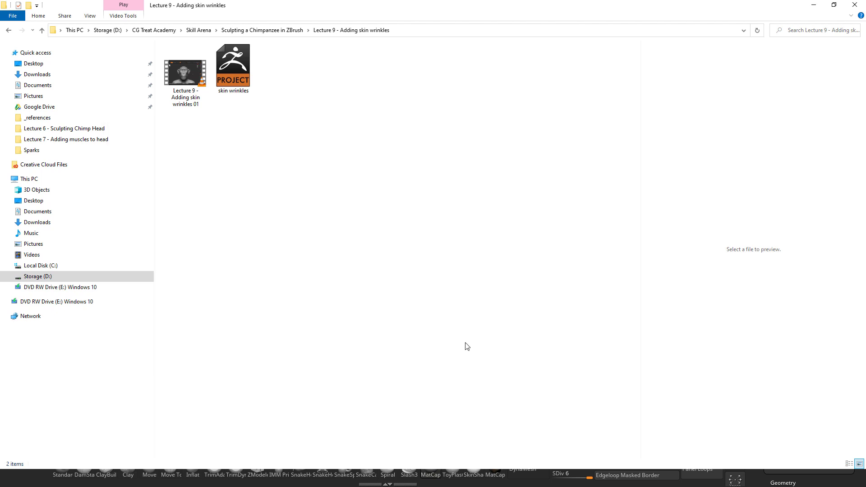